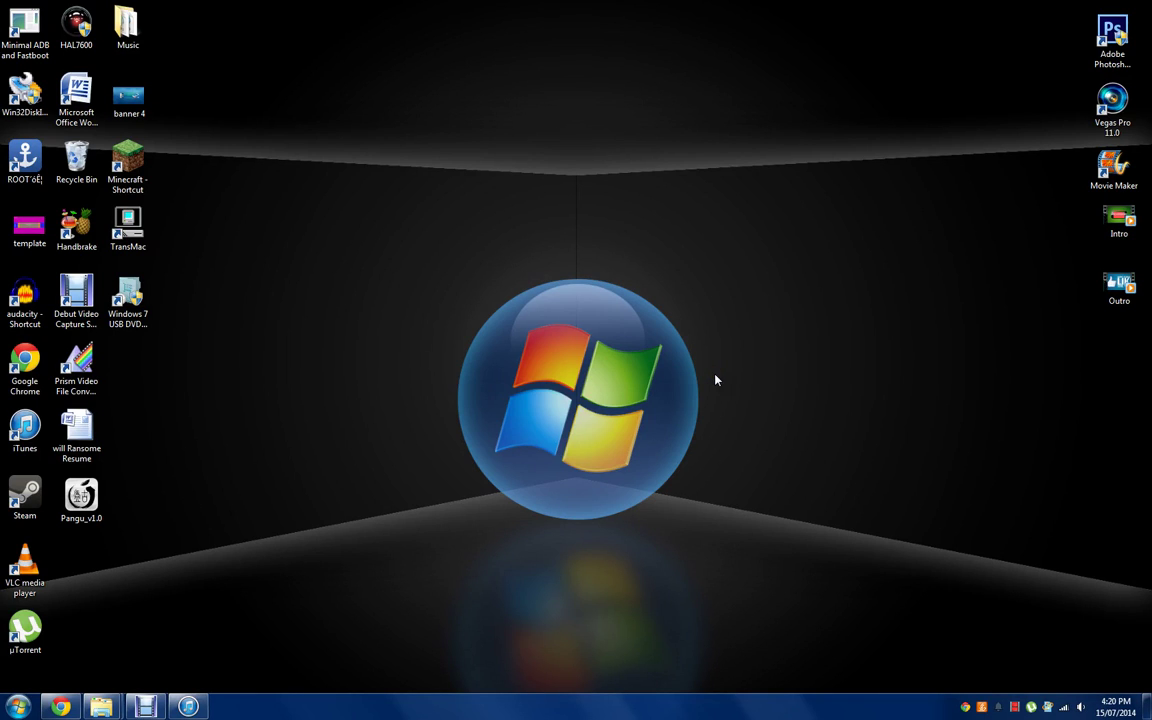
# Step: Bring iTunes up, check its library type list, then hide iTunes to reveal the desktop
pyautogui.click(717, 377)
pyautogui.click(421, 323)
pyautogui.click(190, 708)
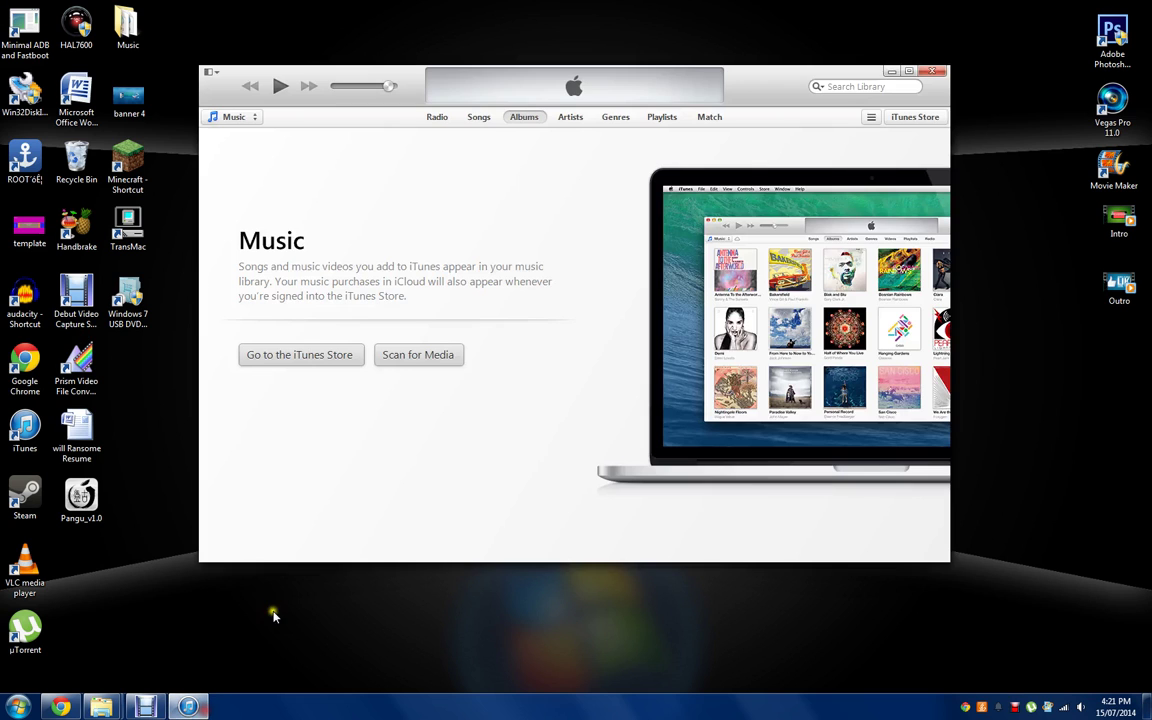
pyautogui.click(245, 118)
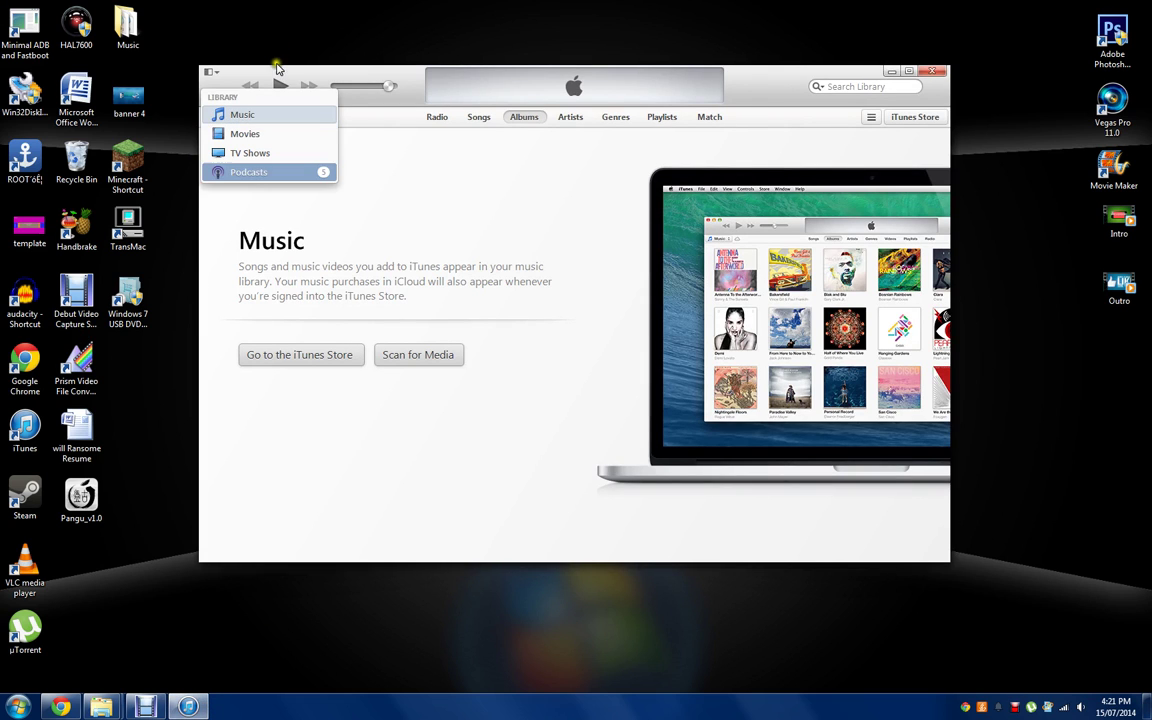
pyautogui.click(441, 192)
pyautogui.click(890, 72)
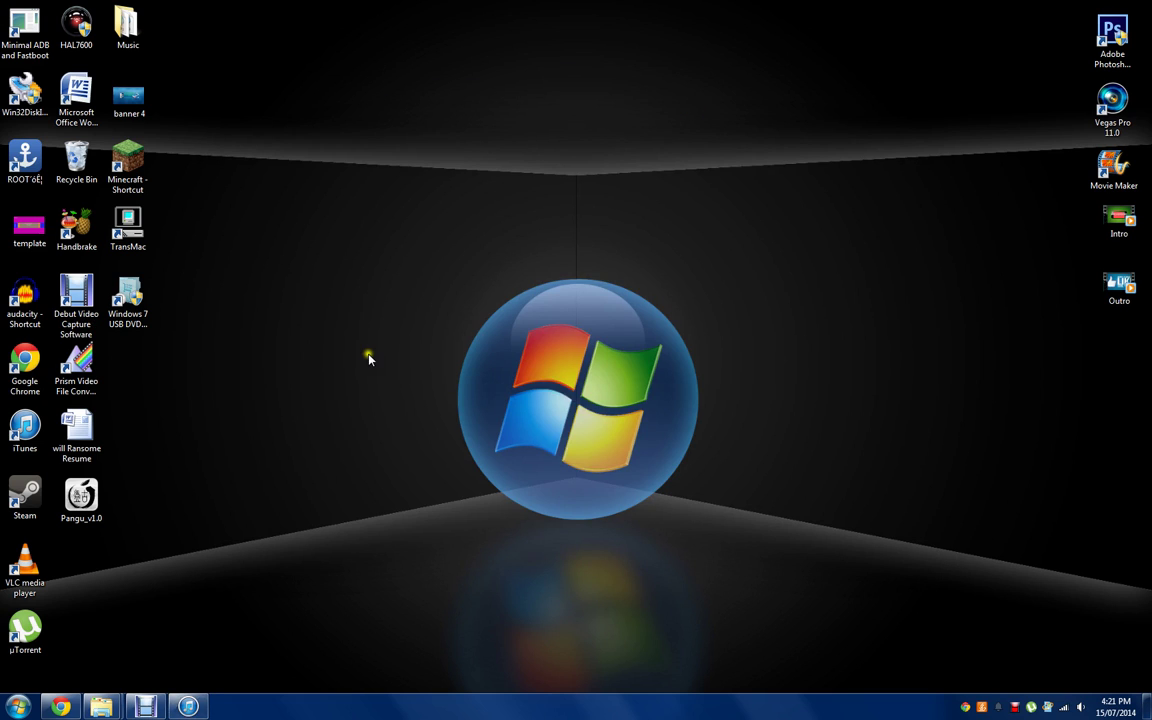
pyautogui.moveTo(370, 152); pyautogui.dragTo(565, 567)
# Step: Copy the Virtual Riot - Idols MP3 from the Music folder onto the desktop
pyautogui.doubleClick(127, 27)
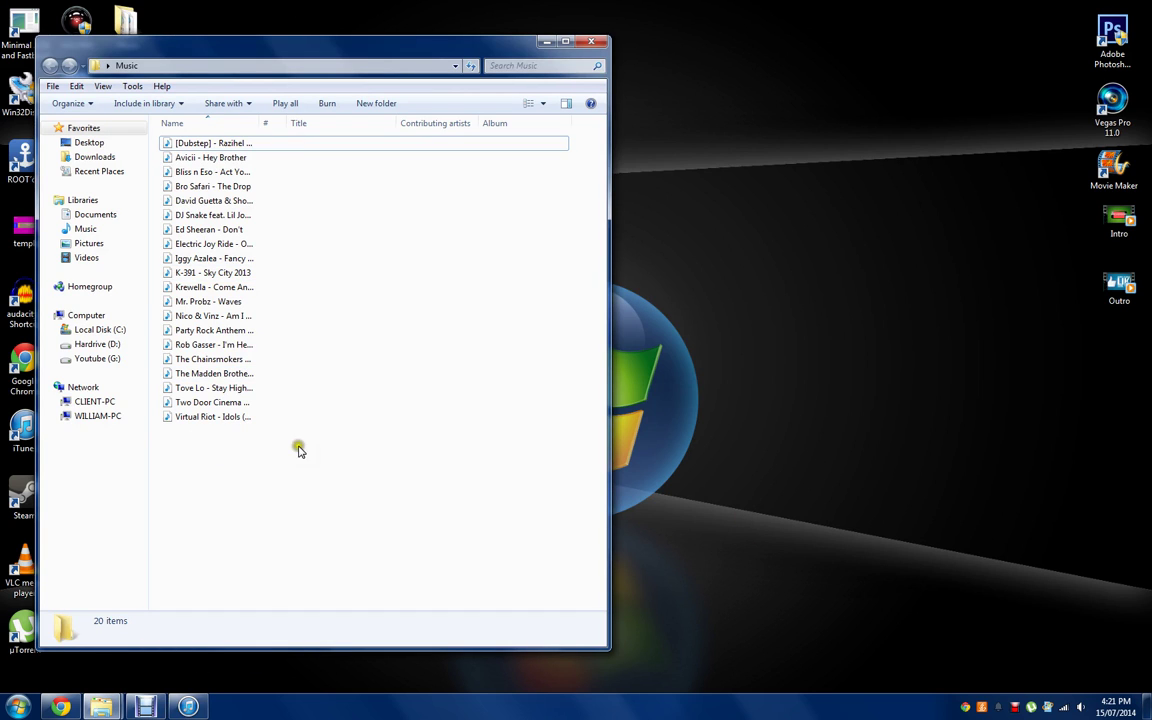
pyautogui.click(189, 418)
pyautogui.moveTo(189, 418); pyautogui.dragTo(724, 330)
pyautogui.click(603, 43)
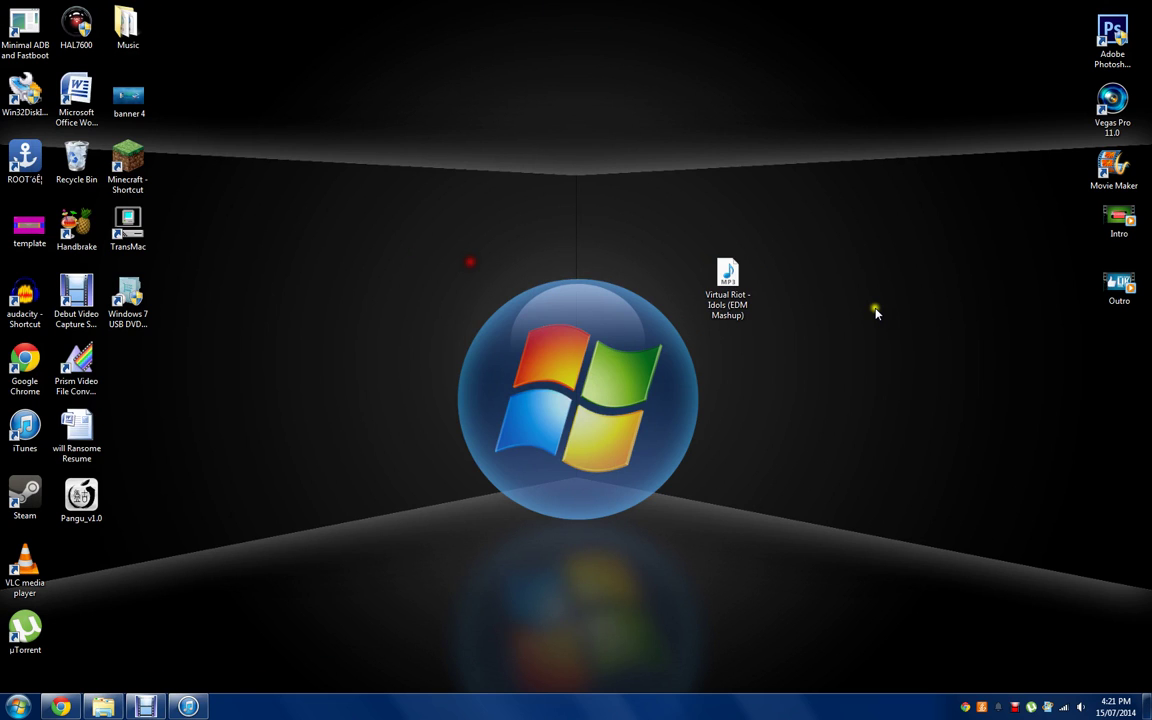
# Step: Rename the desktop copy to 'Virtual Riot - Idols', dropping '(EDM Mashup)'
pyautogui.click(740, 314)
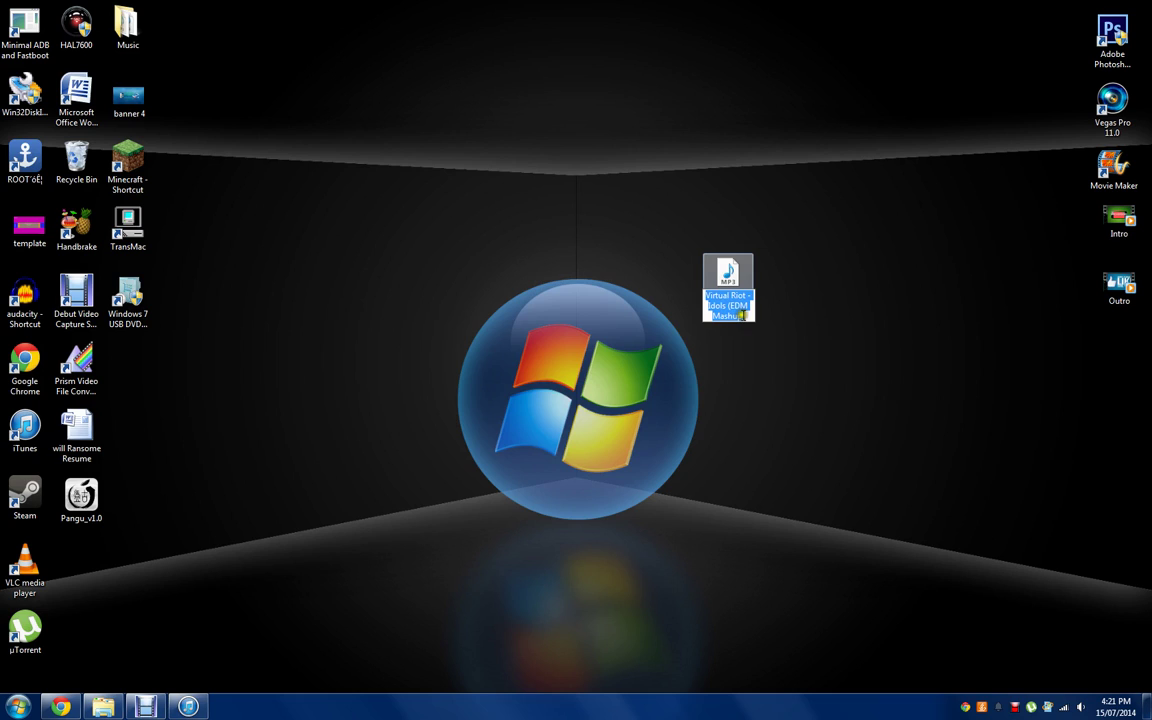
pyautogui.click(749, 313)
pyautogui.press('BackSpace')
pyautogui.press('BackSpace')
pyautogui.press('BackSpace')
pyautogui.press('BackSpace')
pyautogui.press('BackSpace')
pyautogui.press('BackSpace')
pyautogui.press('BackSpace')
pyautogui.press('BackSpace')
pyautogui.press('BackSpace')
pyautogui.press('BackSpace')
pyautogui.press('BackSpace')
pyautogui.press('BackSpace')
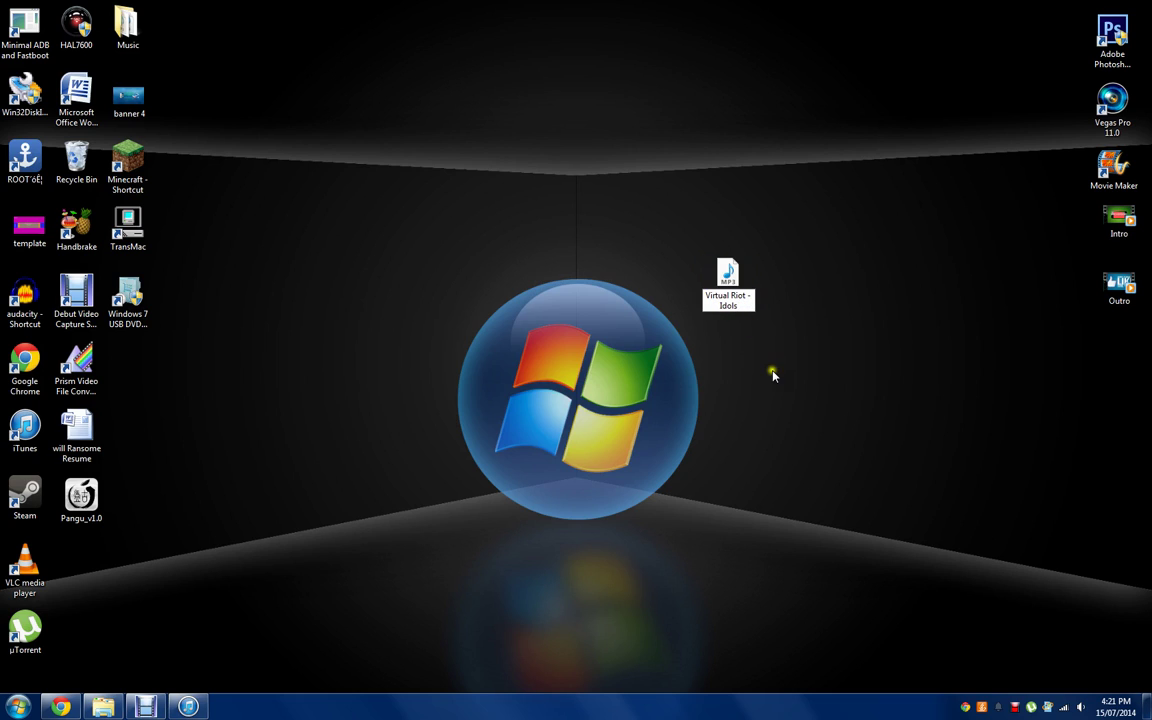
pyautogui.press('Return')
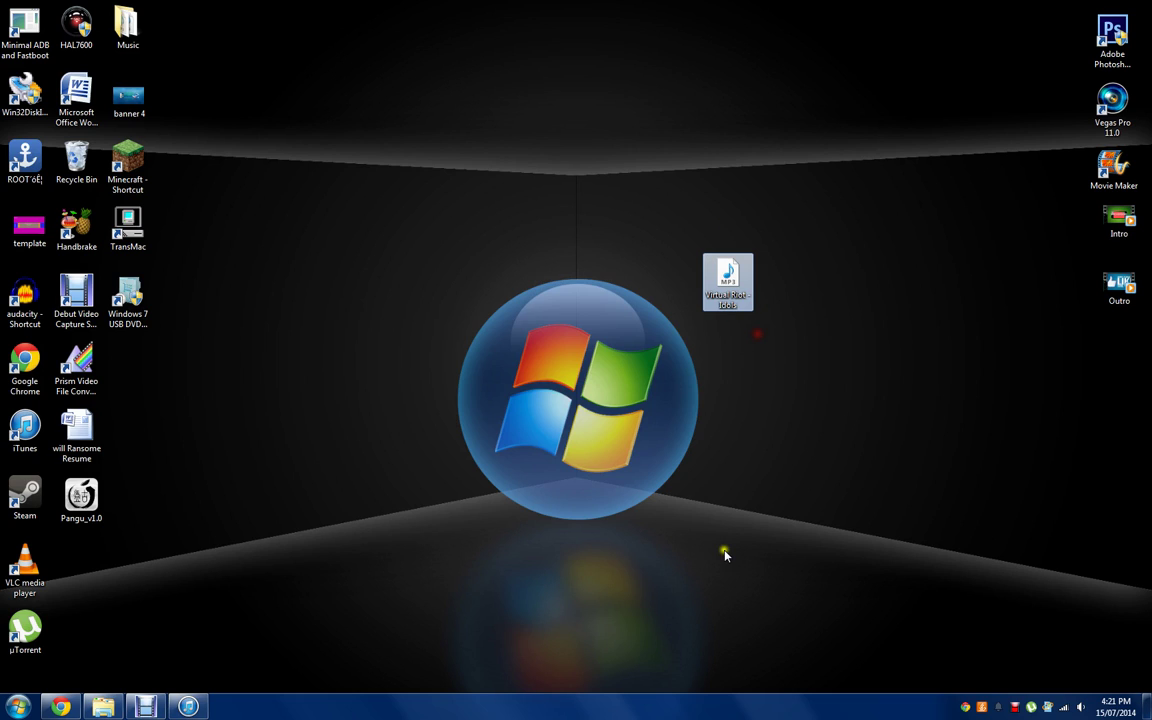
pyautogui.click(745, 476)
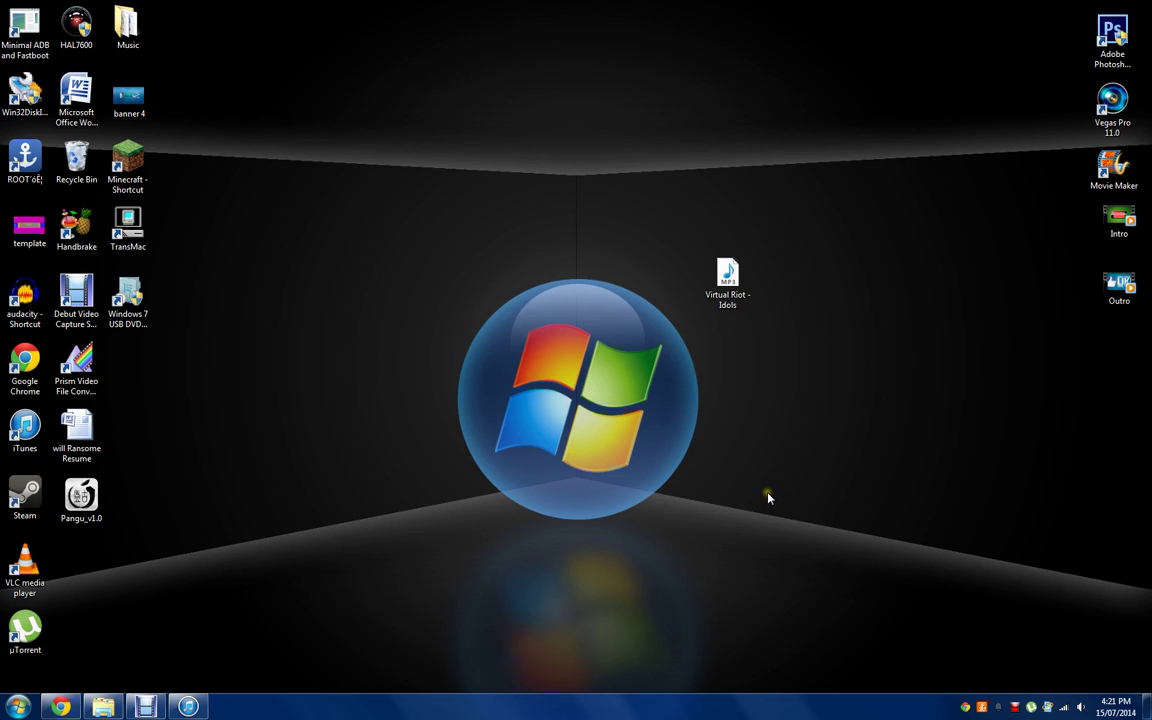
# Step: Open Control Panel and view its items as Large icons
pyautogui.click(18, 707)
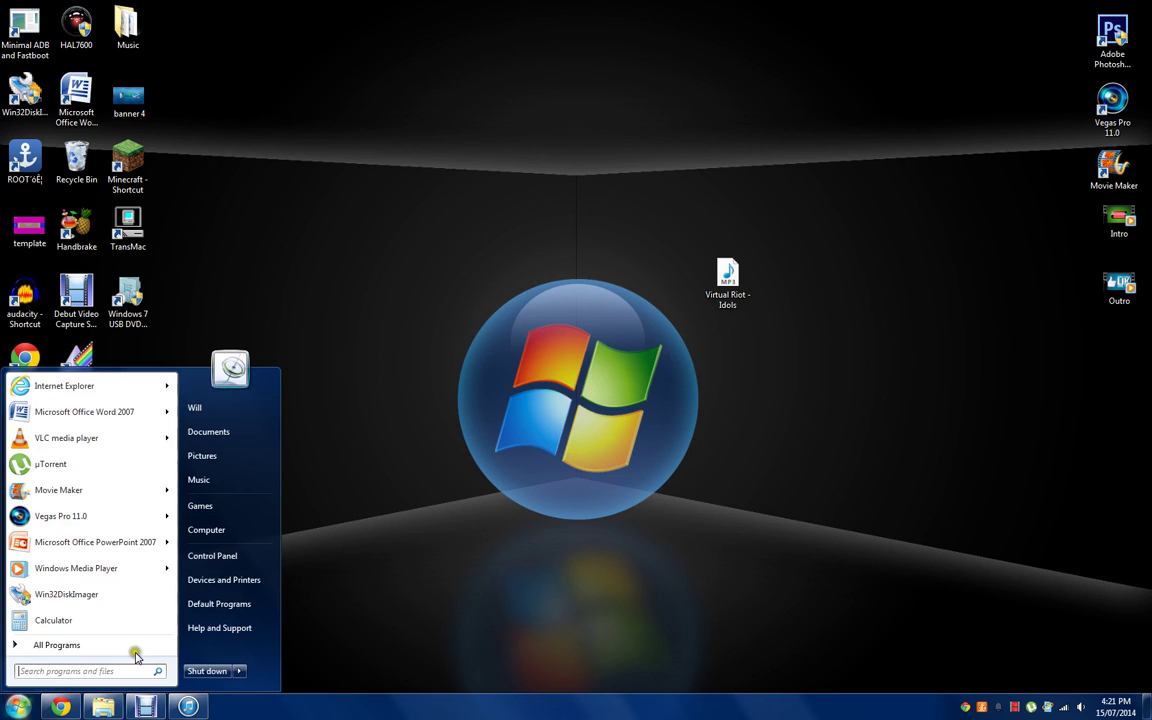
pyautogui.click(232, 556)
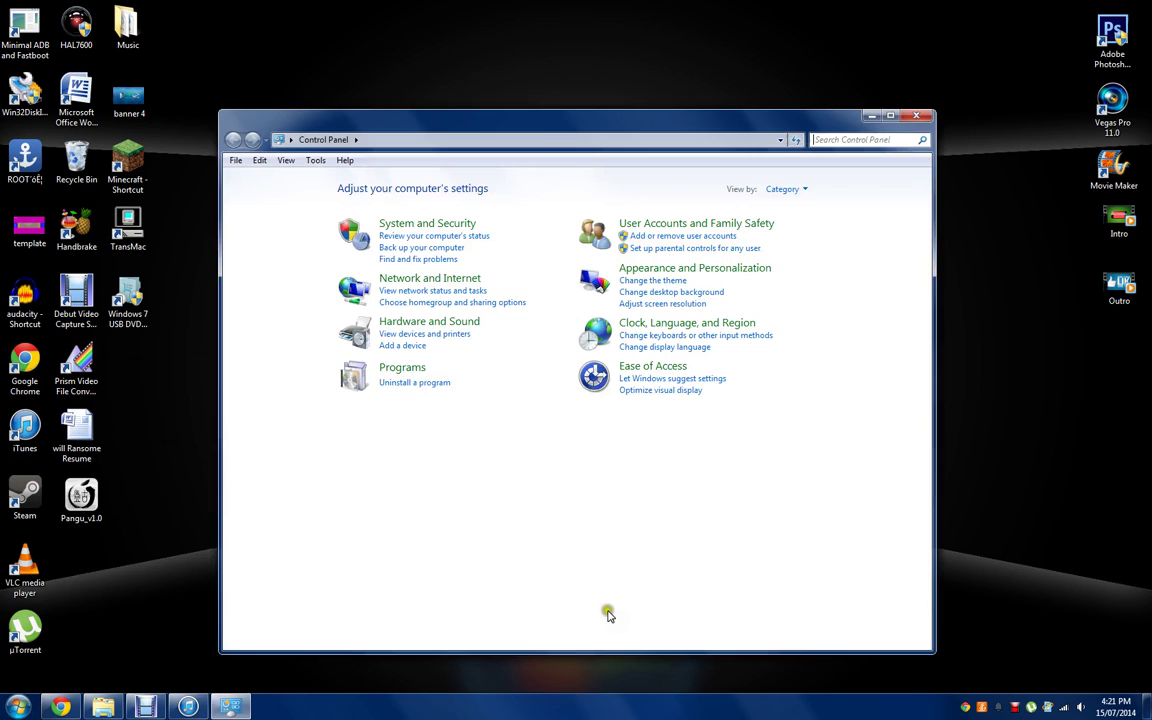
pyautogui.click(784, 189)
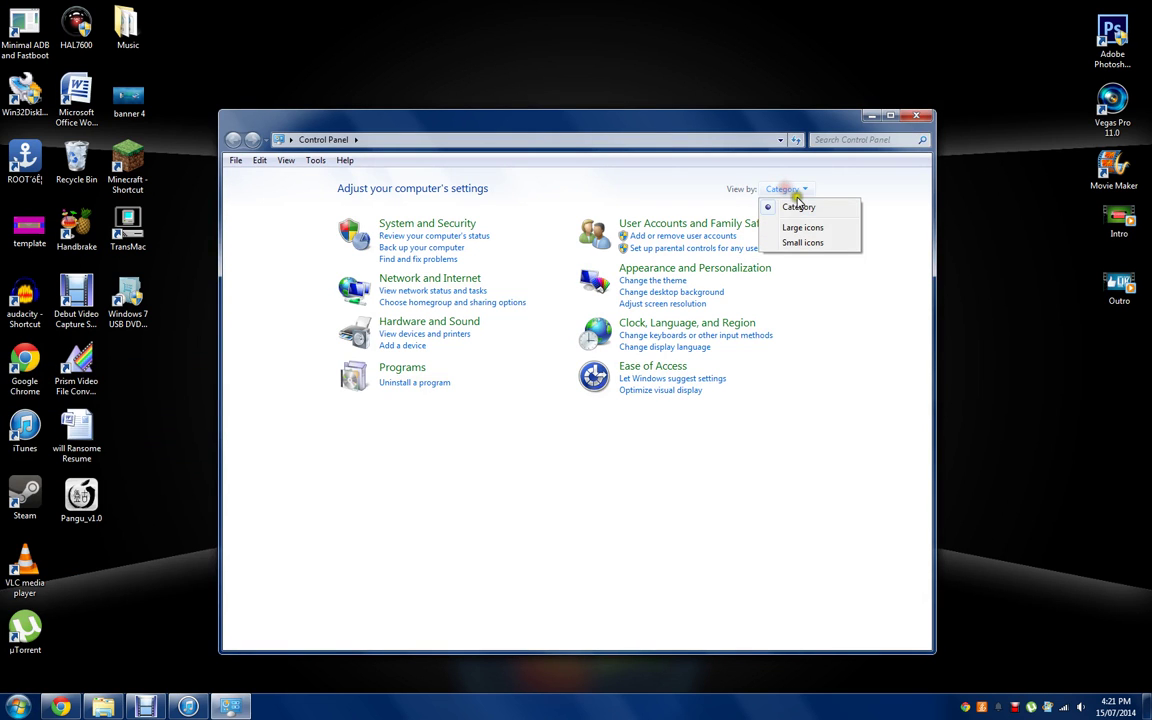
pyautogui.click(816, 242)
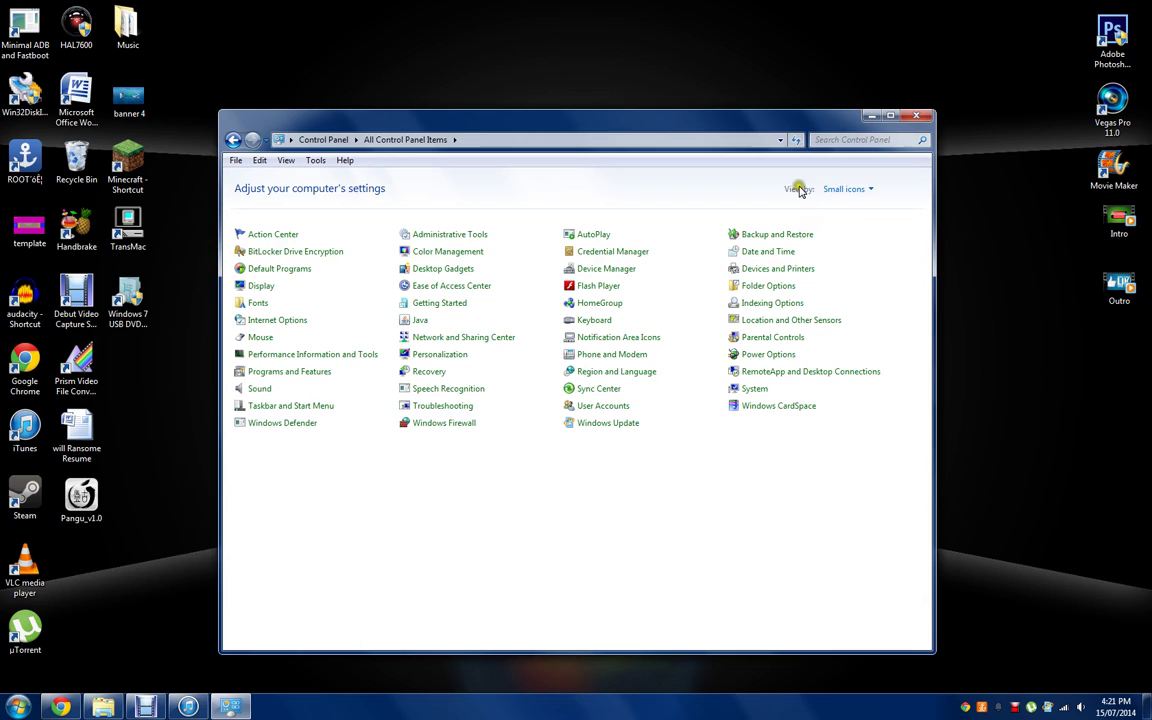
pyautogui.click(835, 189)
pyautogui.click(837, 232)
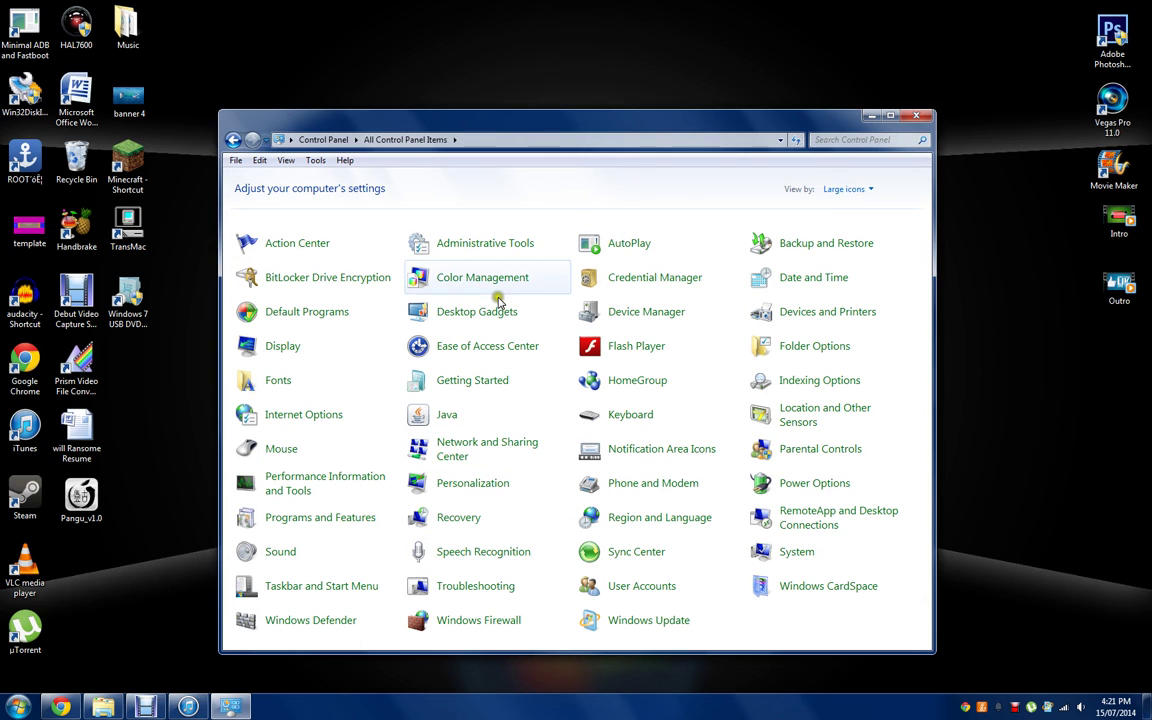
# Step: In Folder Options' View tab, uncheck Hide extensions for known file types and apply
pyautogui.click(862, 350)
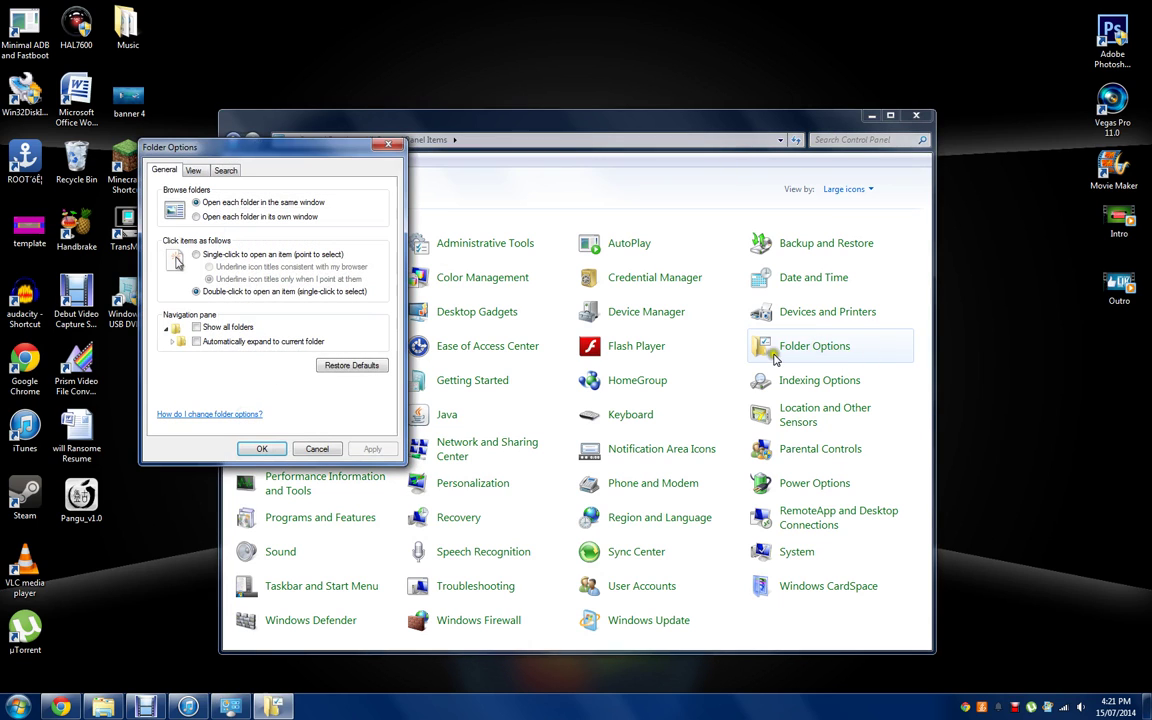
pyautogui.click(195, 172)
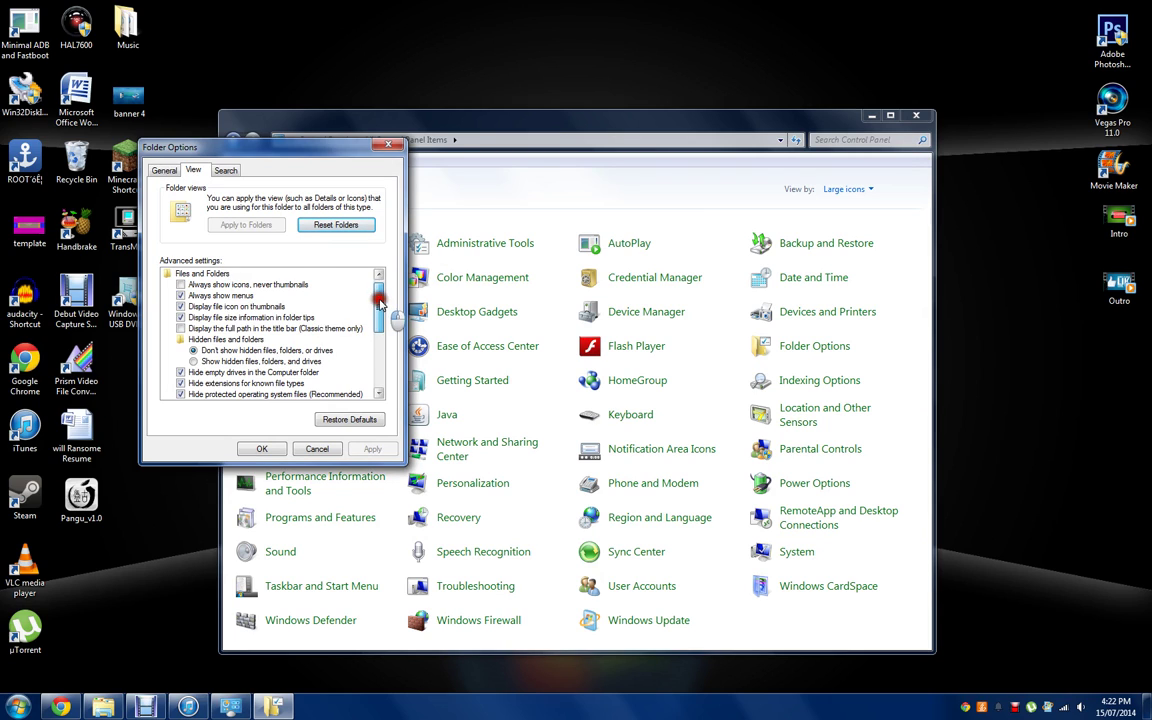
pyautogui.moveTo(378, 301); pyautogui.dragTo(378, 321)
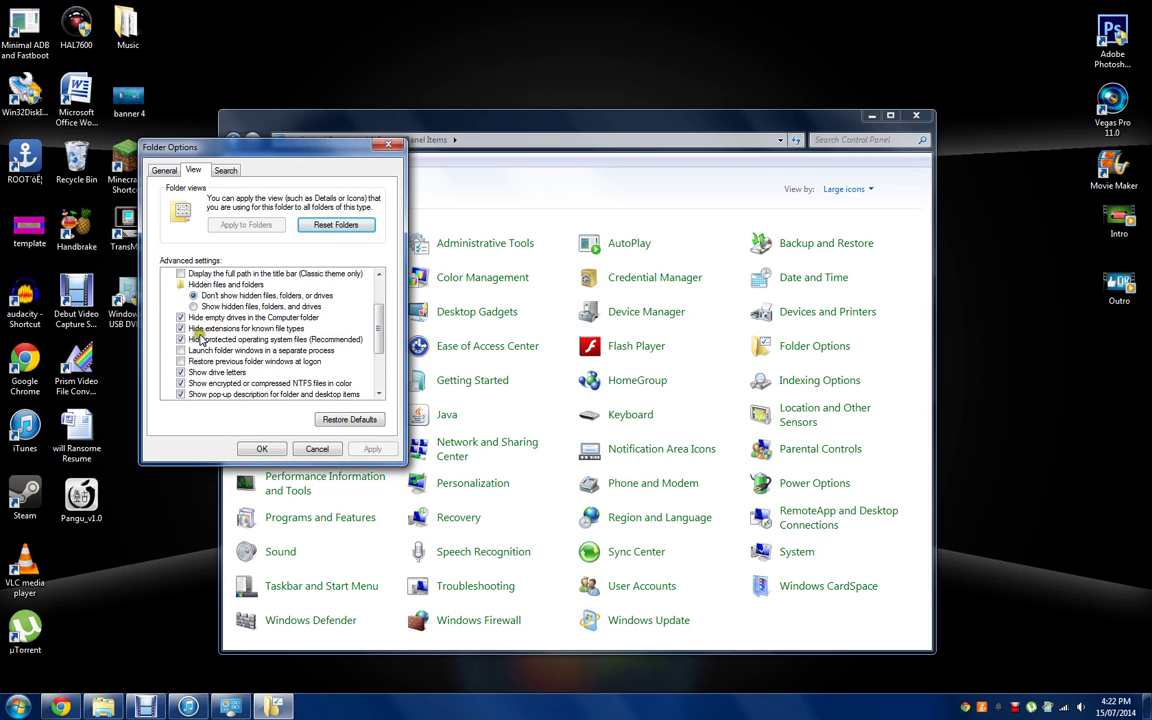
pyautogui.click(289, 329)
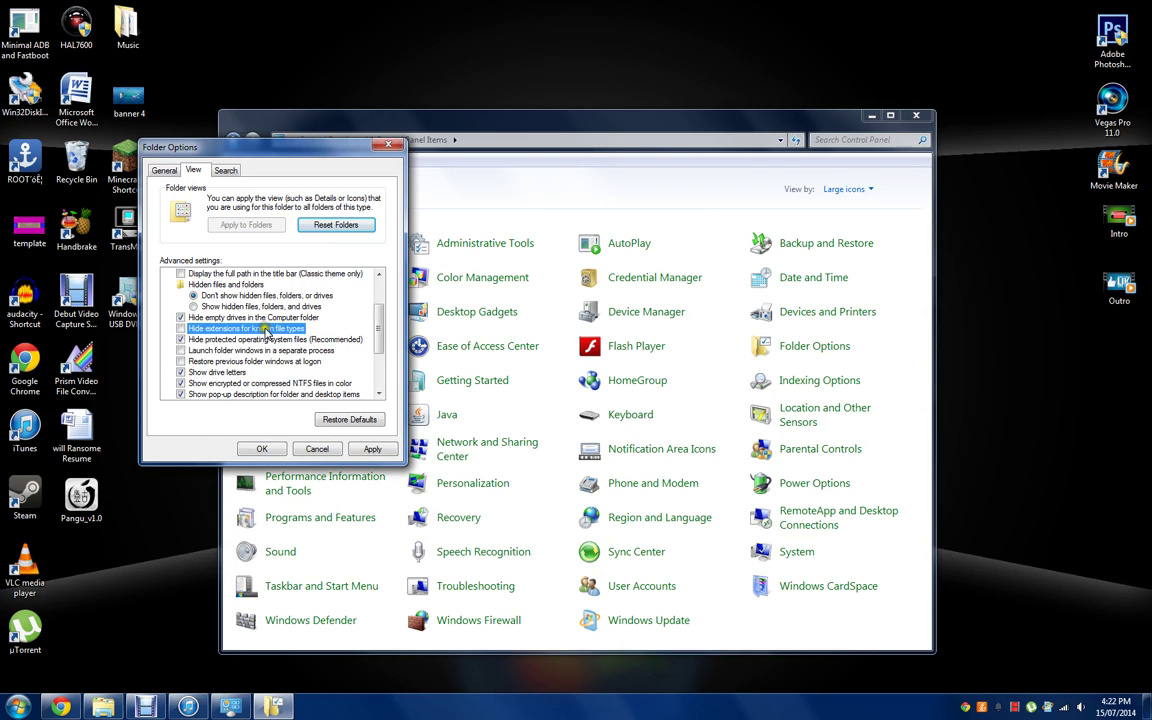
pyautogui.click(370, 449)
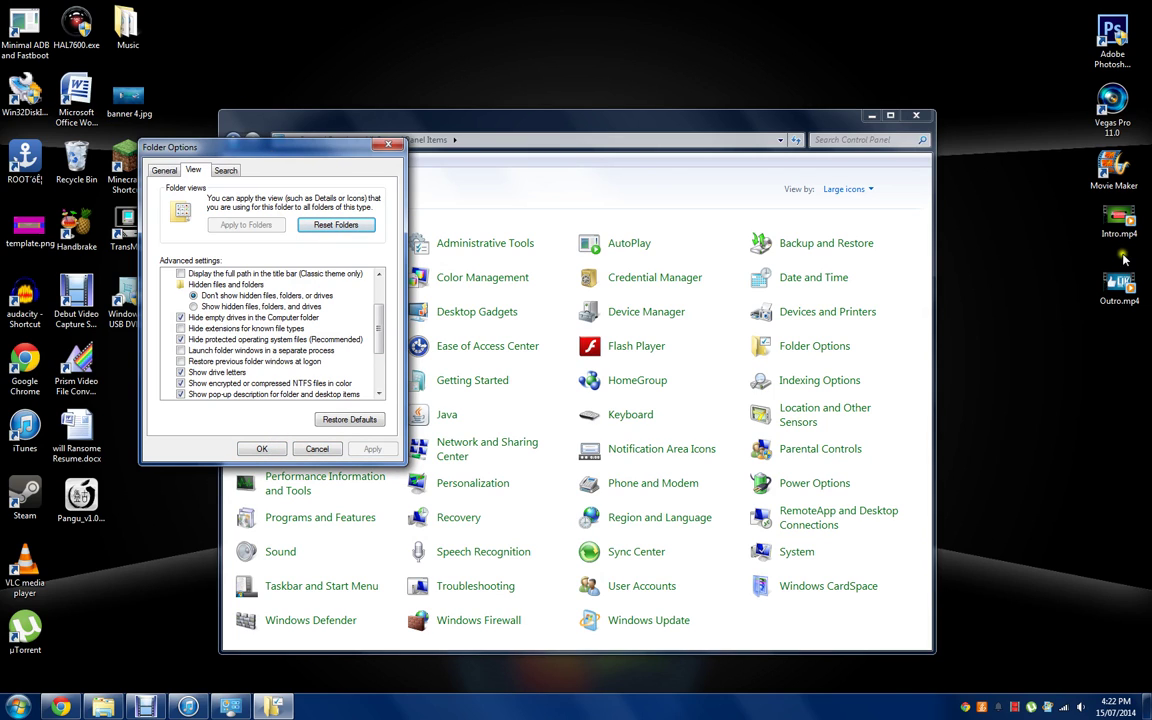
pyautogui.doubleClick(128, 95)
# Step: Close Control Panel and move iTunes aside to uncover the desktop MP3
pyautogui.click(916, 115)
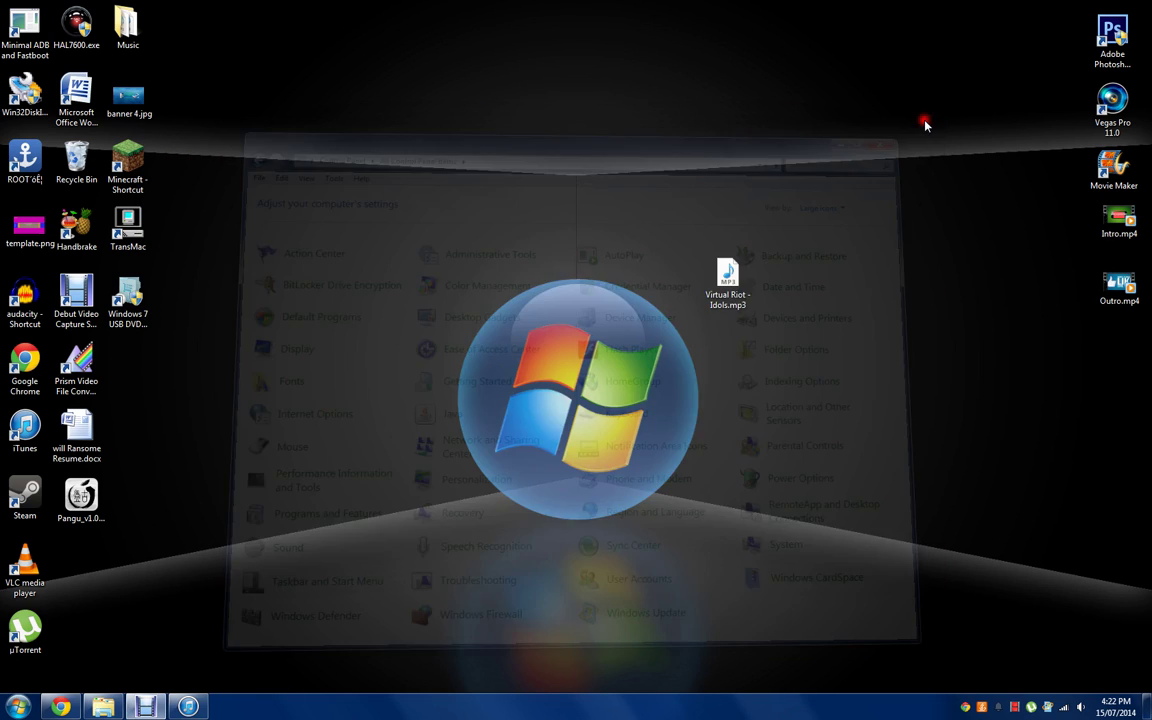
pyautogui.click(727, 280)
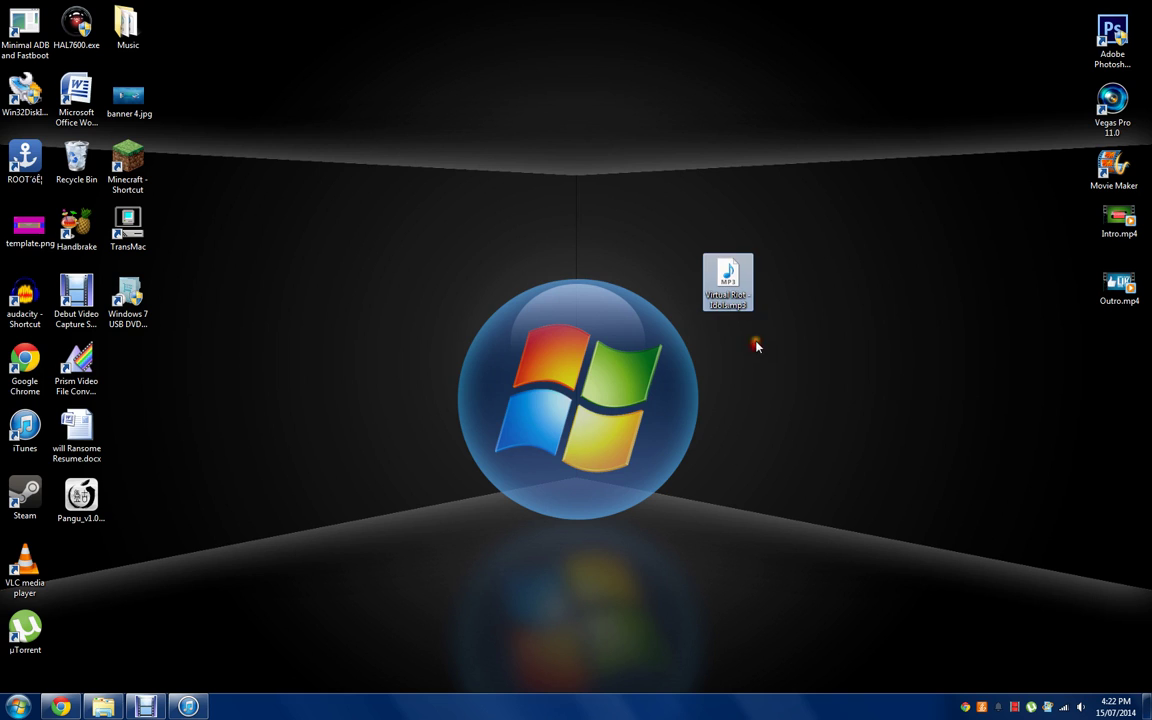
pyautogui.moveTo(753, 406); pyautogui.dragTo(770, 470)
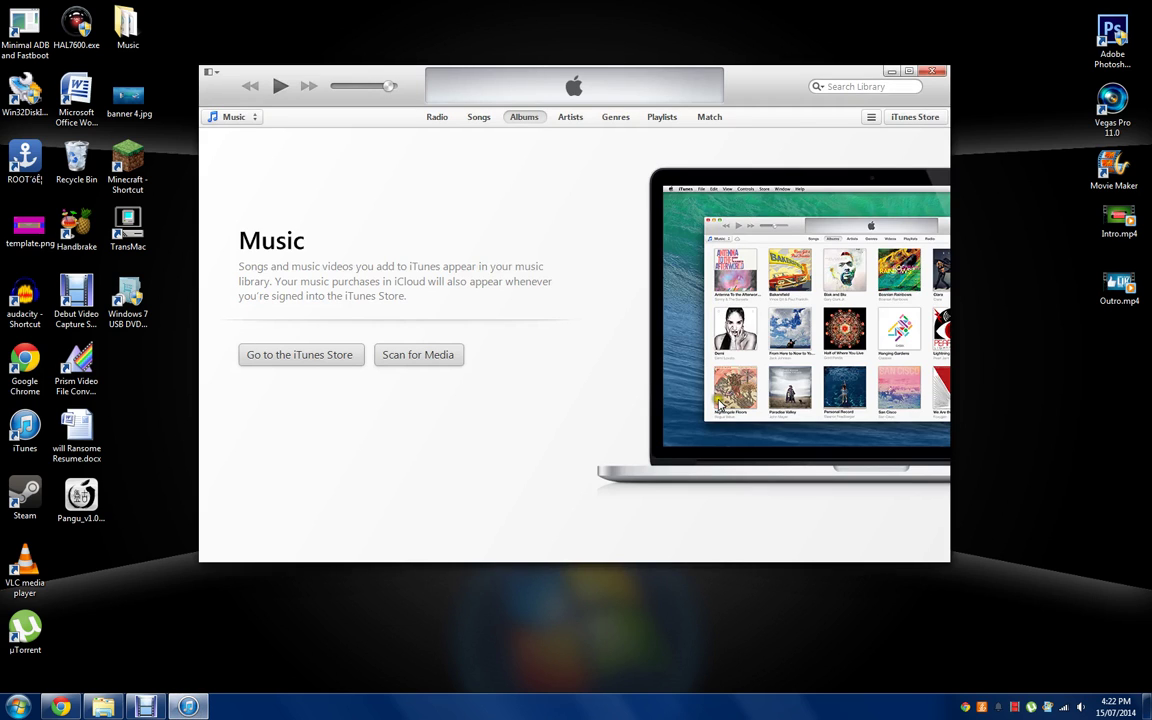
pyautogui.moveTo(376, 72); pyautogui.dragTo(161, 76)
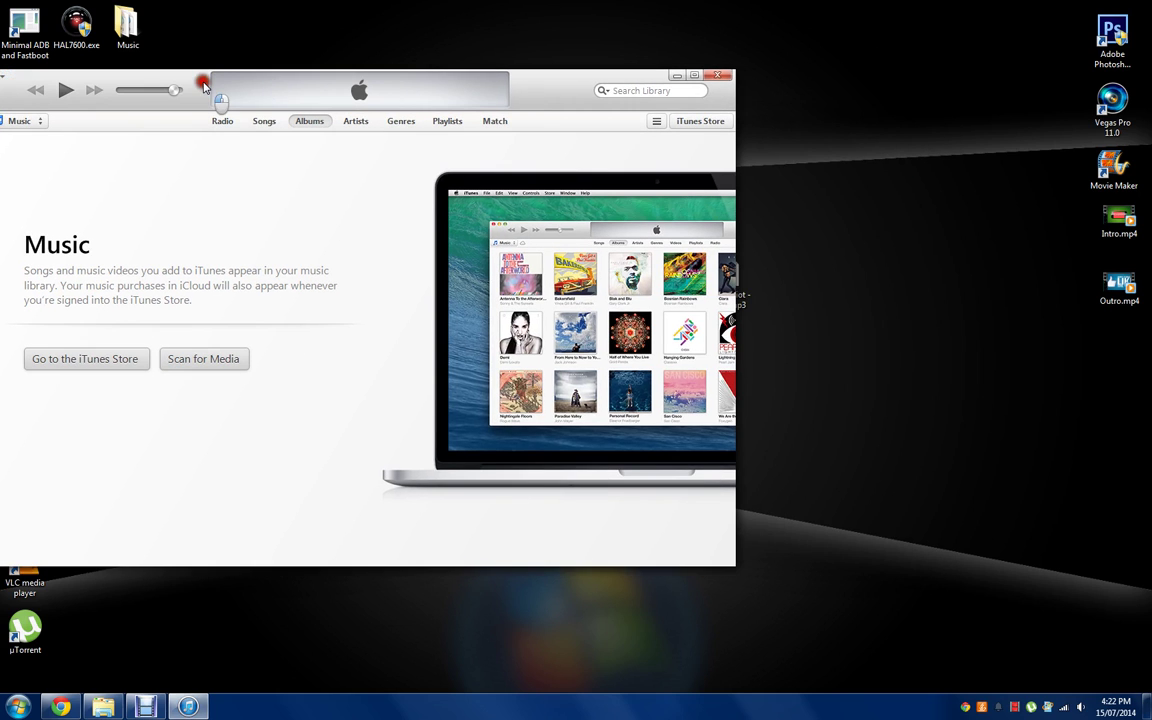
# Step: Add the Idols MP3 to the iTunes library and expand its album to see the 3:50 track
pyautogui.click(745, 295)
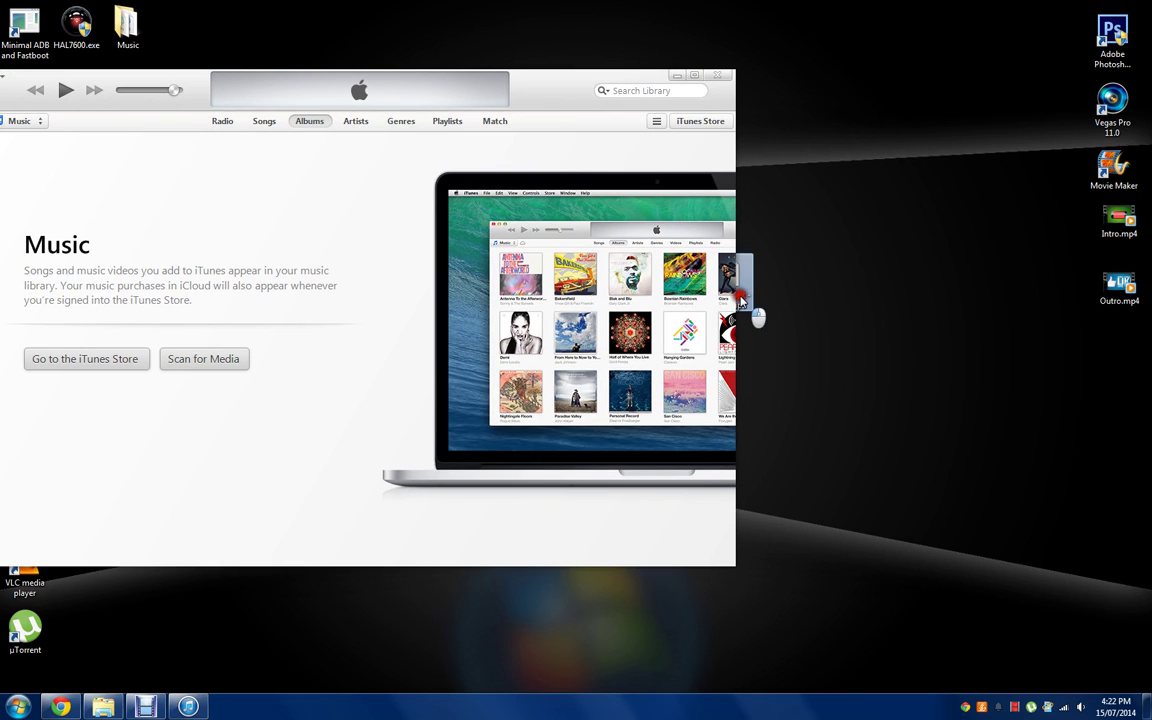
pyautogui.moveTo(748, 300); pyautogui.dragTo(233, 268)
pyautogui.moveTo(548, 85); pyautogui.dragTo(738, 77)
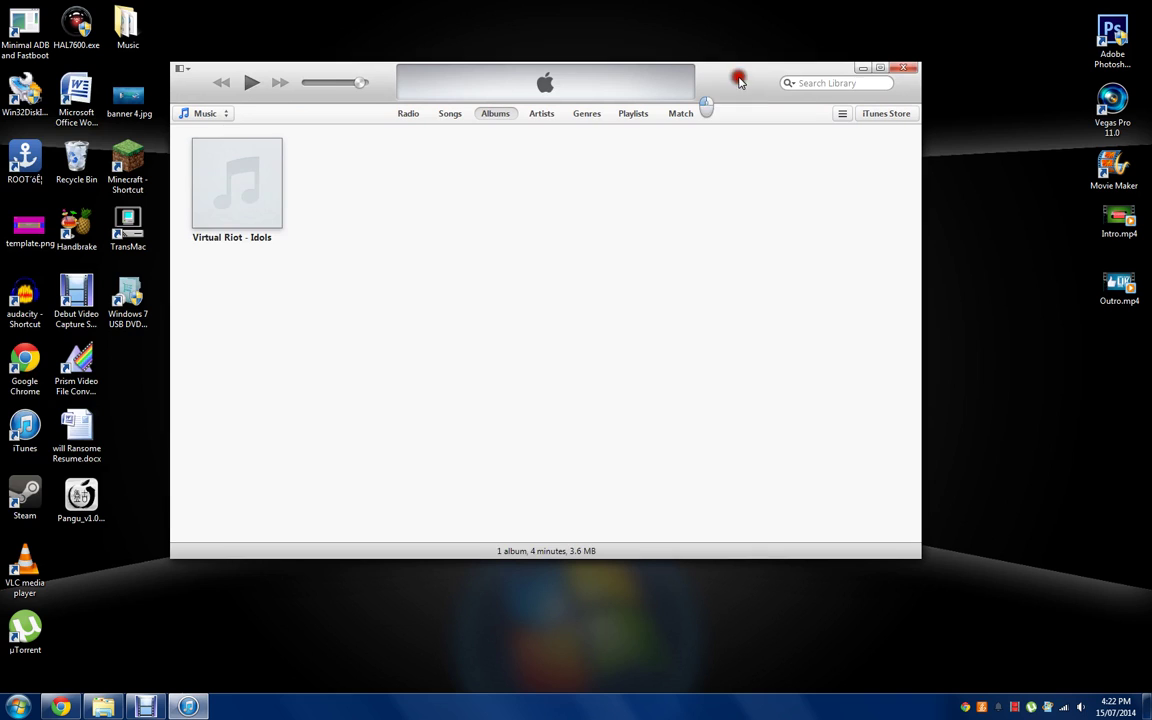
pyautogui.click(215, 187)
pyautogui.click(361, 424)
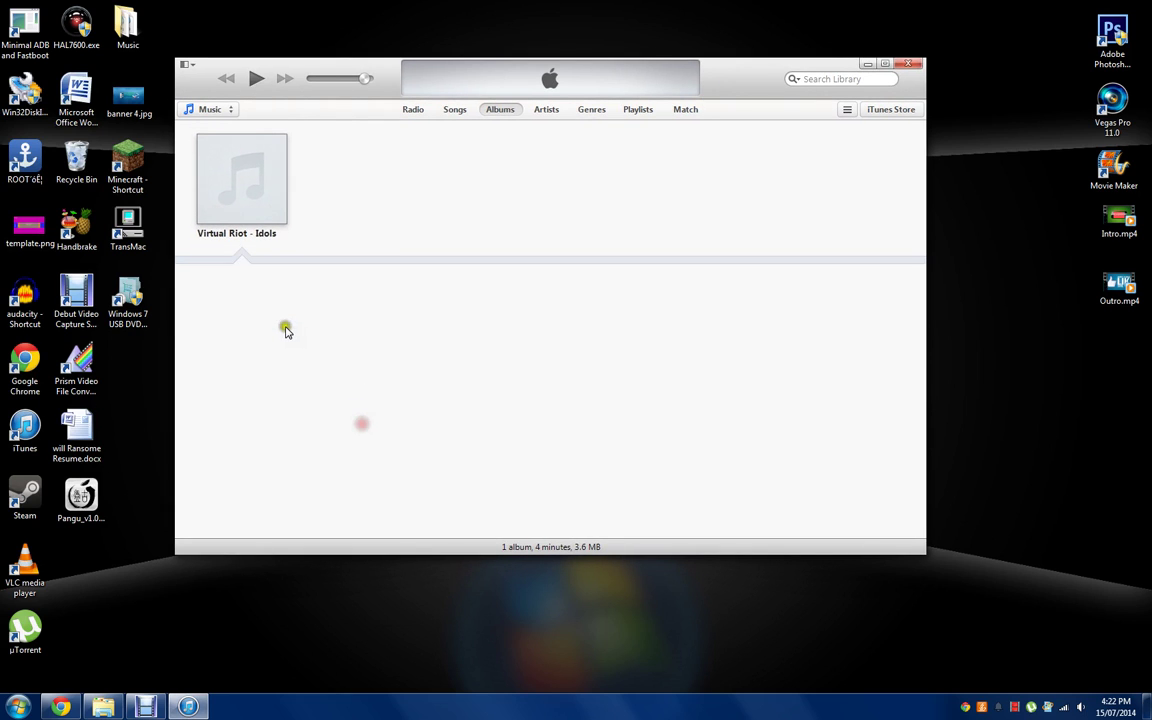
pyautogui.click(250, 147)
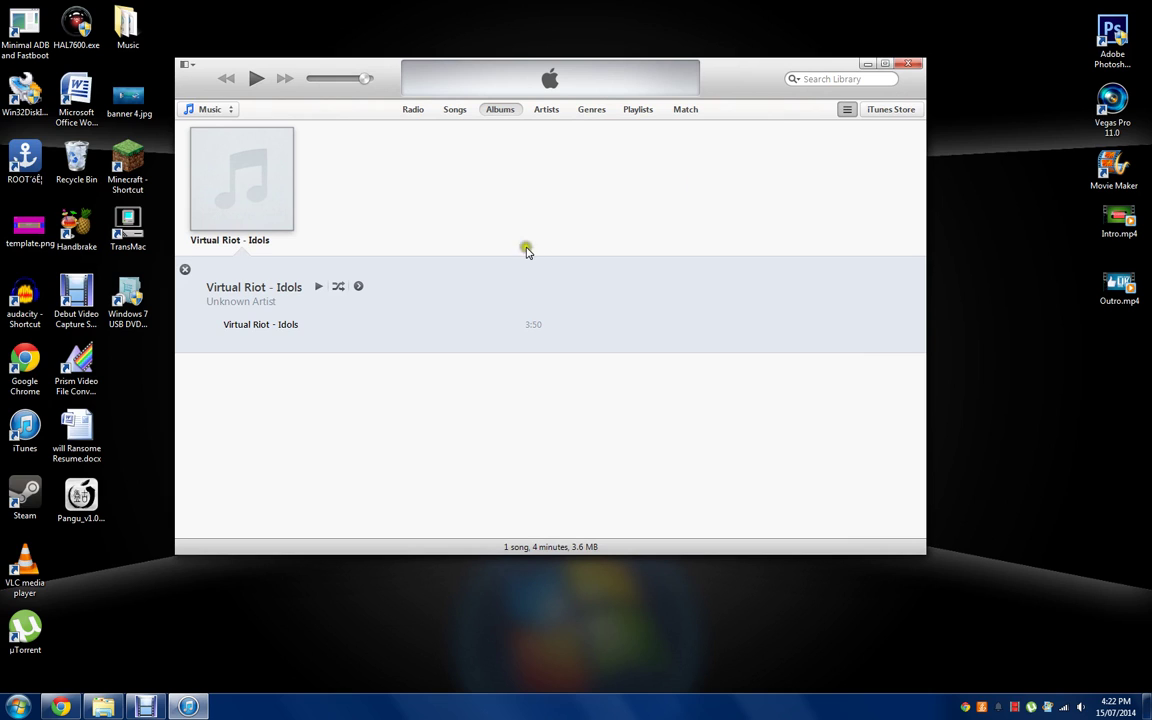
pyautogui.click(434, 442)
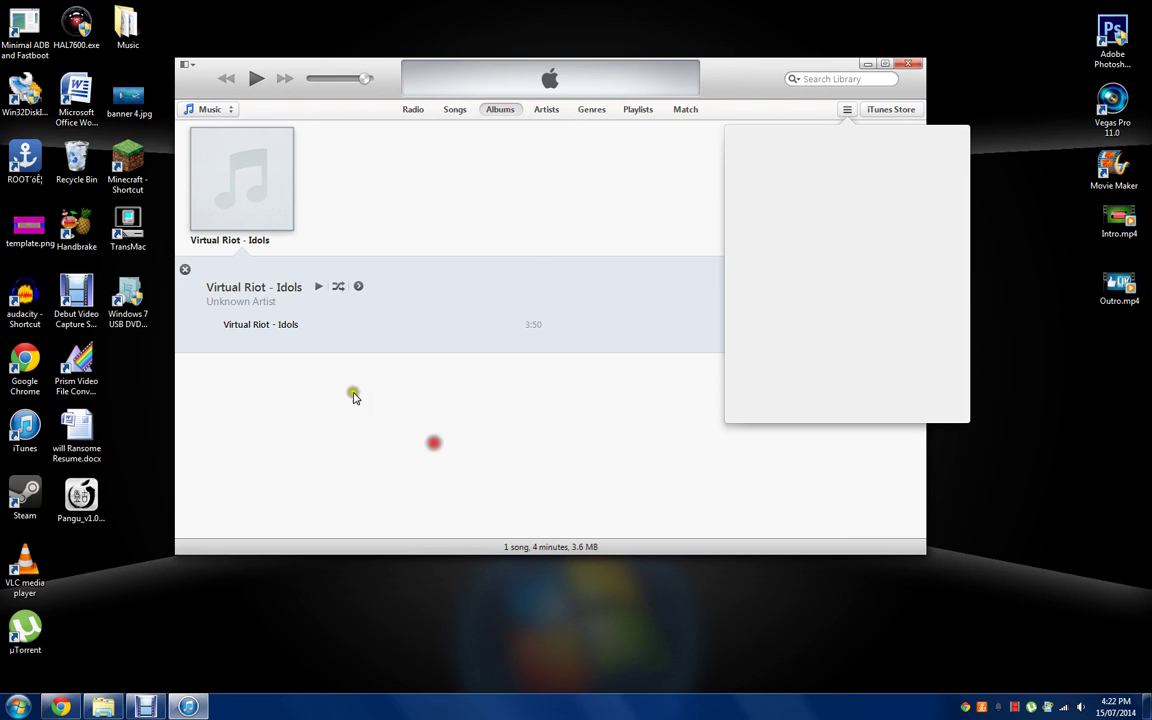
# Step: Create an AAC version of the Idols track and collapse the album
pyautogui.rightClick(257, 323)
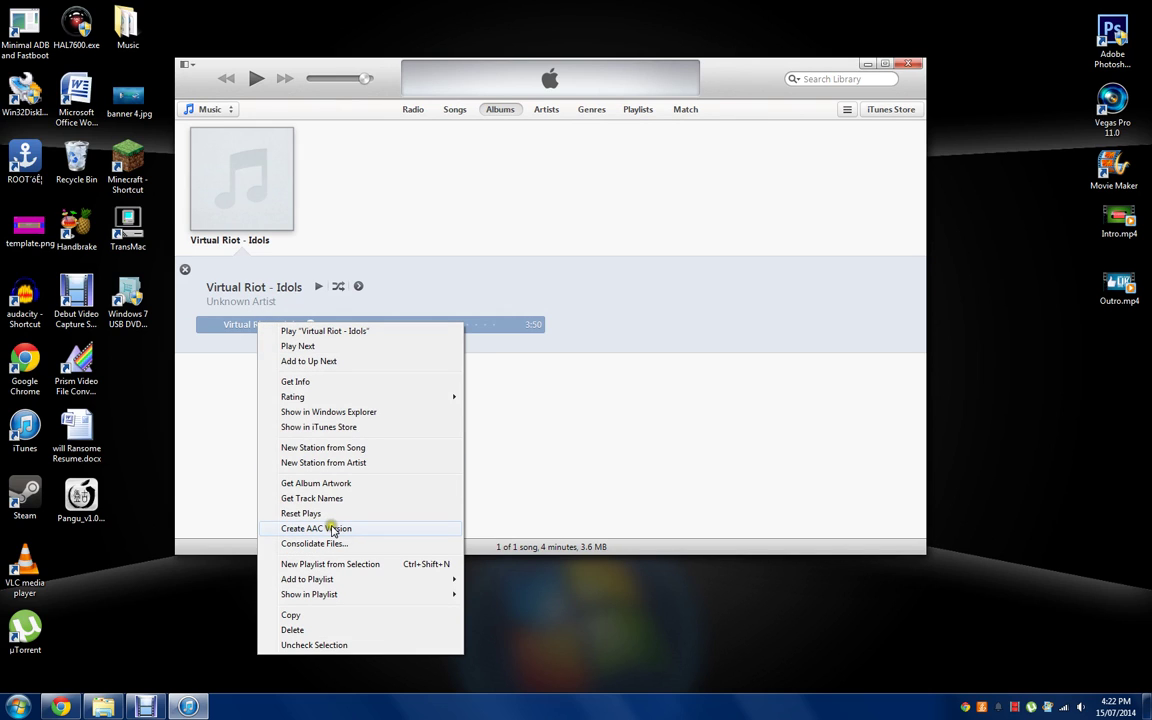
pyautogui.click(333, 529)
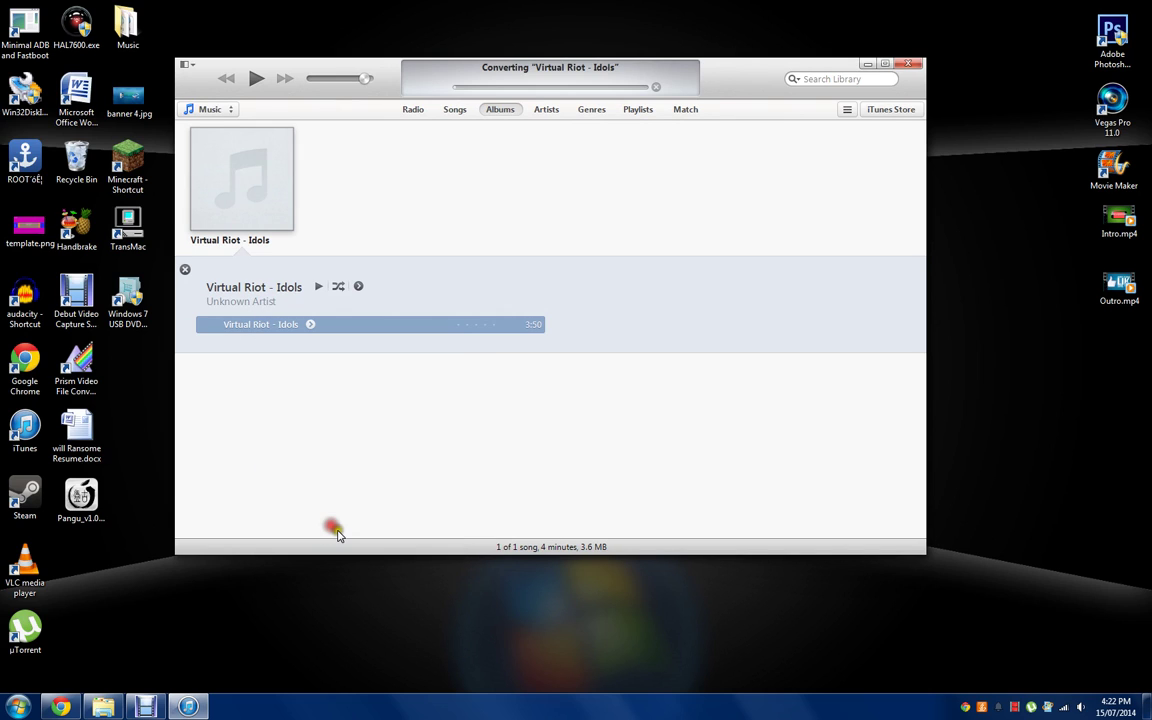
pyautogui.click(376, 431)
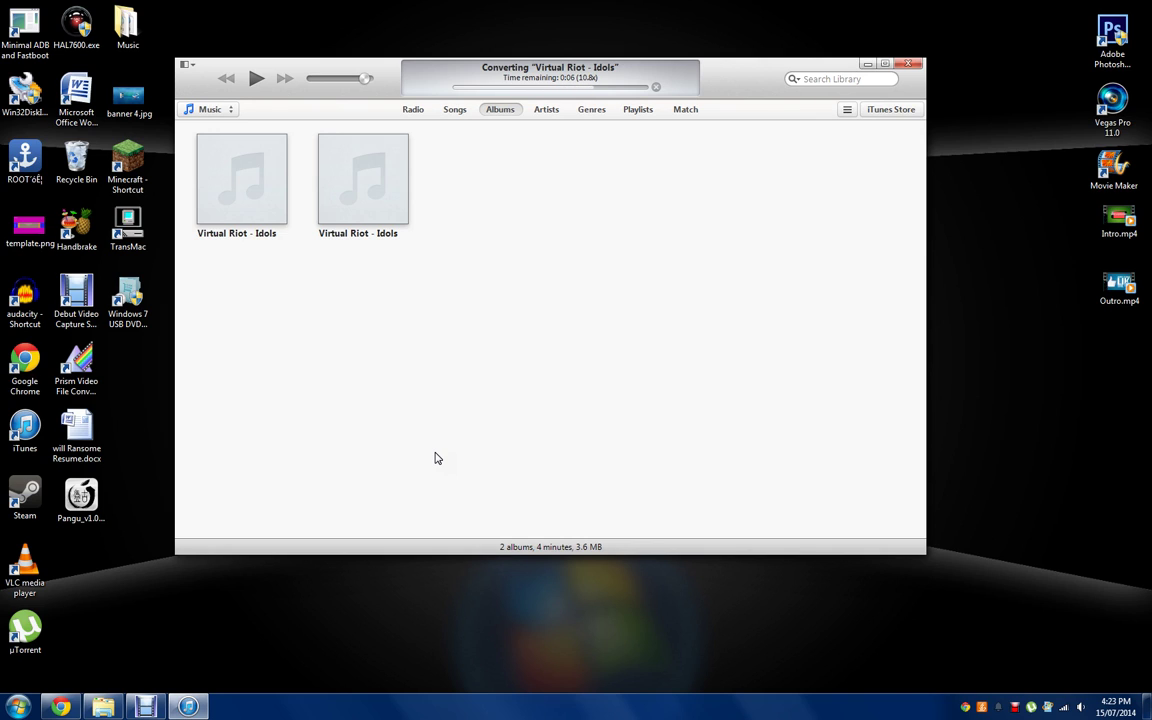
# Step: After conversion finishes, expand the second Virtual Riot - Idols album's track list
pyautogui.click(699, 360)
pyautogui.click(699, 360)
pyautogui.click(694, 358)
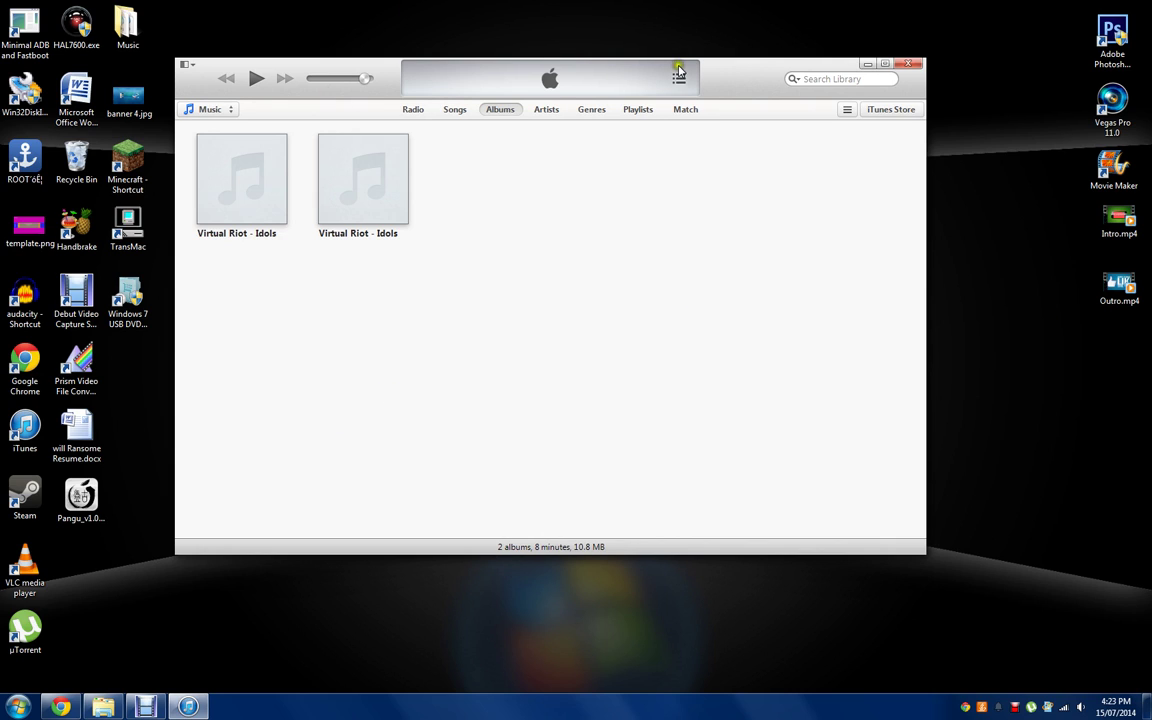
pyautogui.click(566, 360)
pyautogui.click(366, 160)
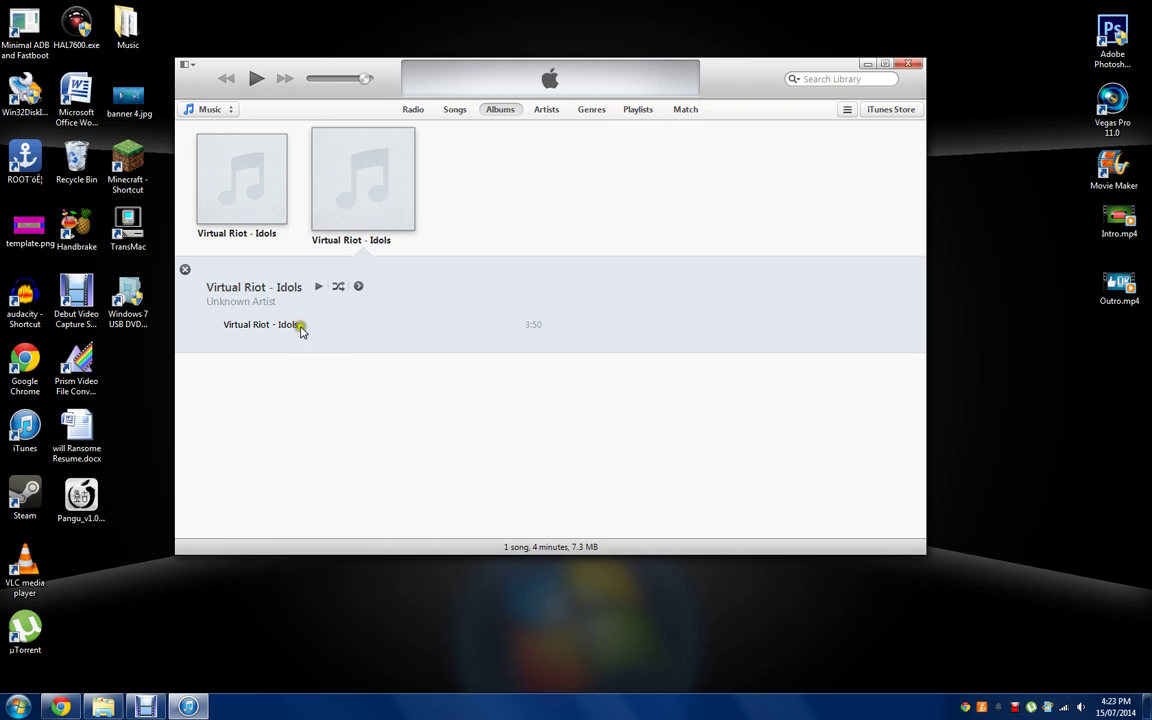
# Step: Open the Idols track's info window, move it right, and show its Options
pyautogui.click(275, 327)
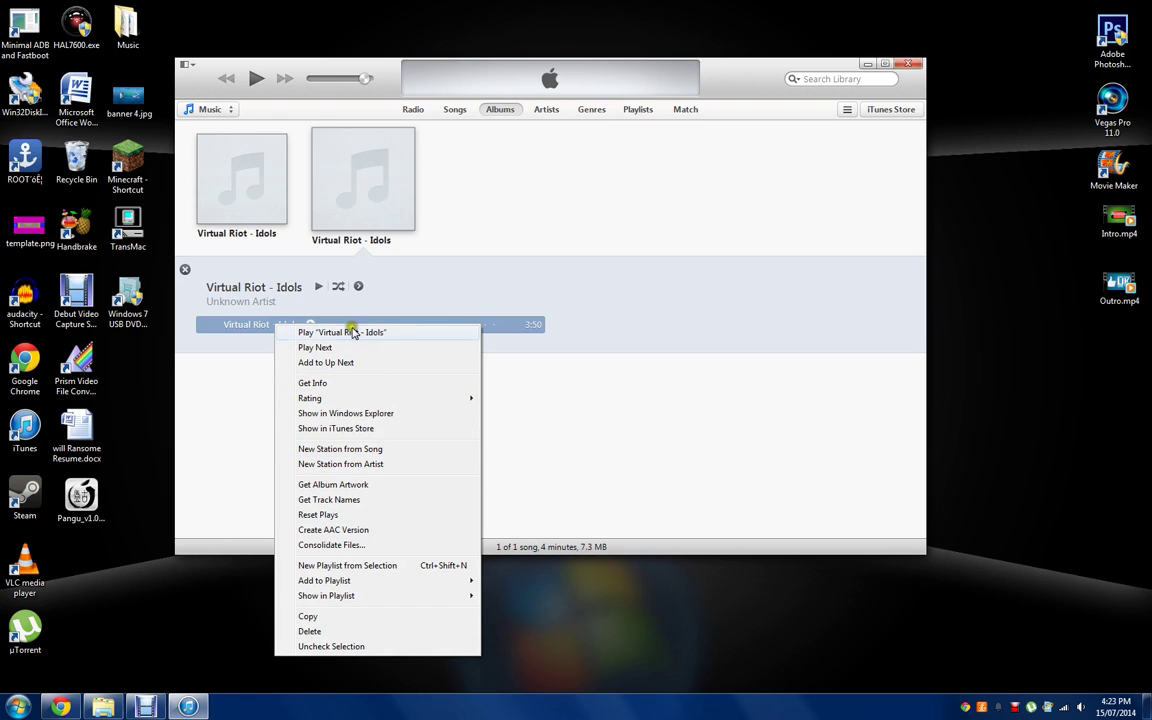
pyautogui.click(349, 383)
pyautogui.click(503, 130)
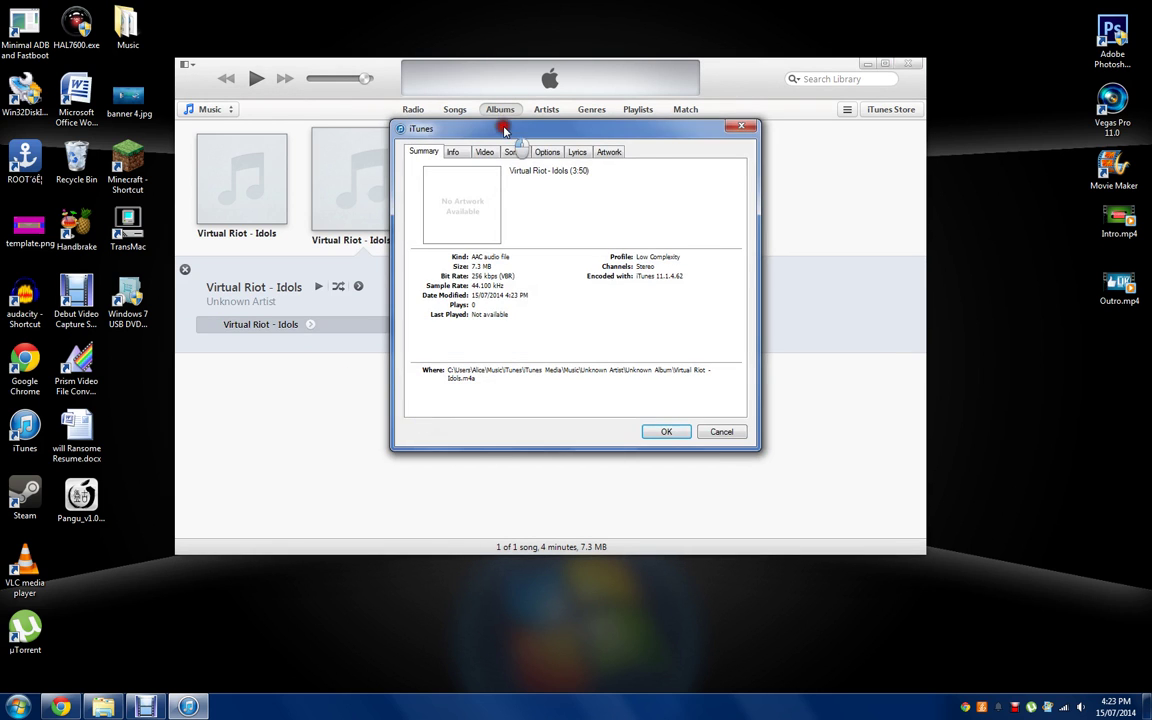
pyautogui.moveTo(503, 130); pyautogui.dragTo(787, 200)
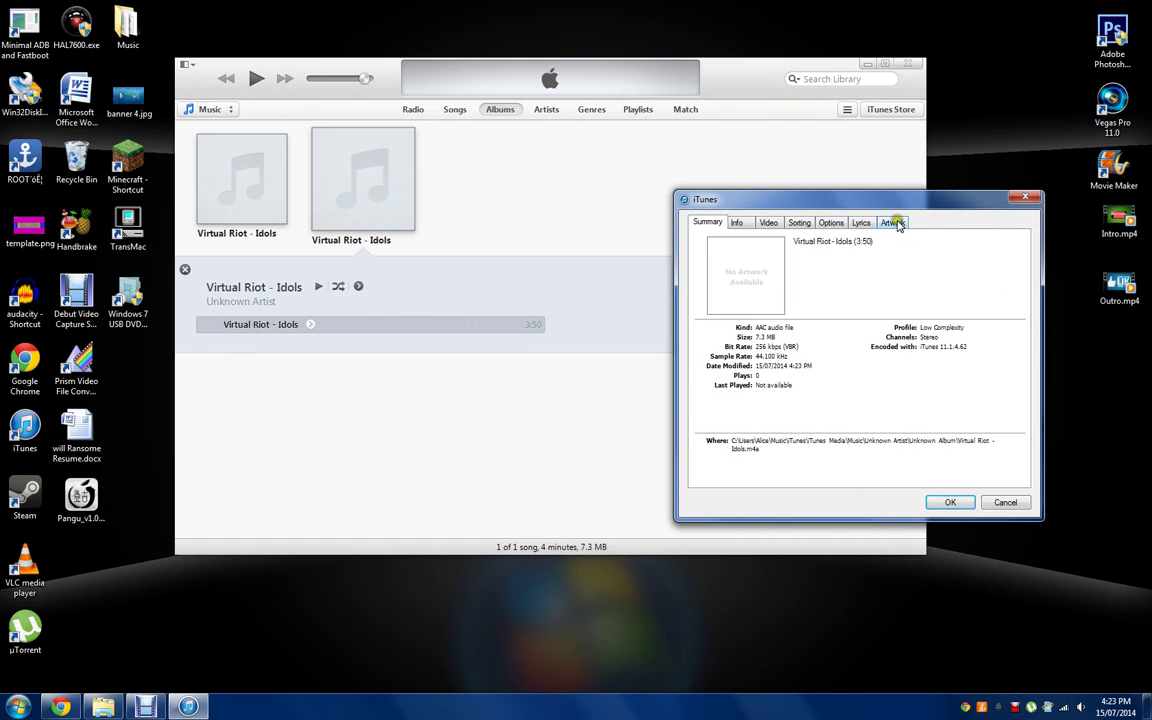
pyautogui.moveTo(885, 204); pyautogui.dragTo(853, 177)
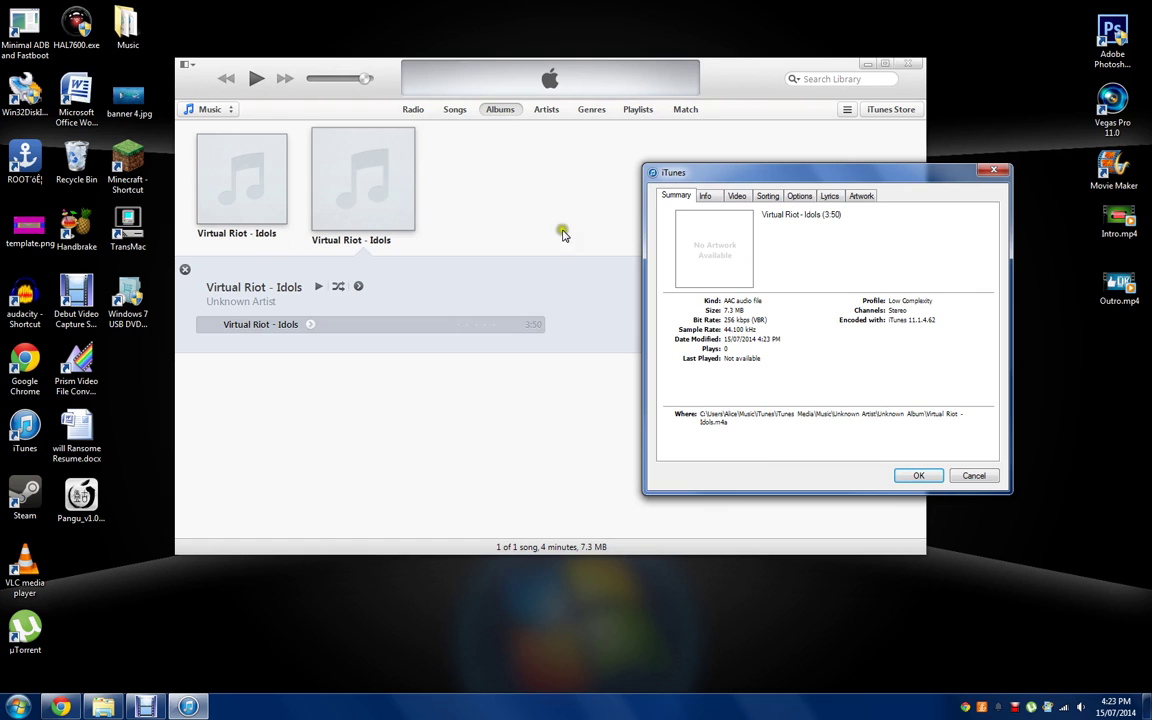
pyautogui.click(793, 198)
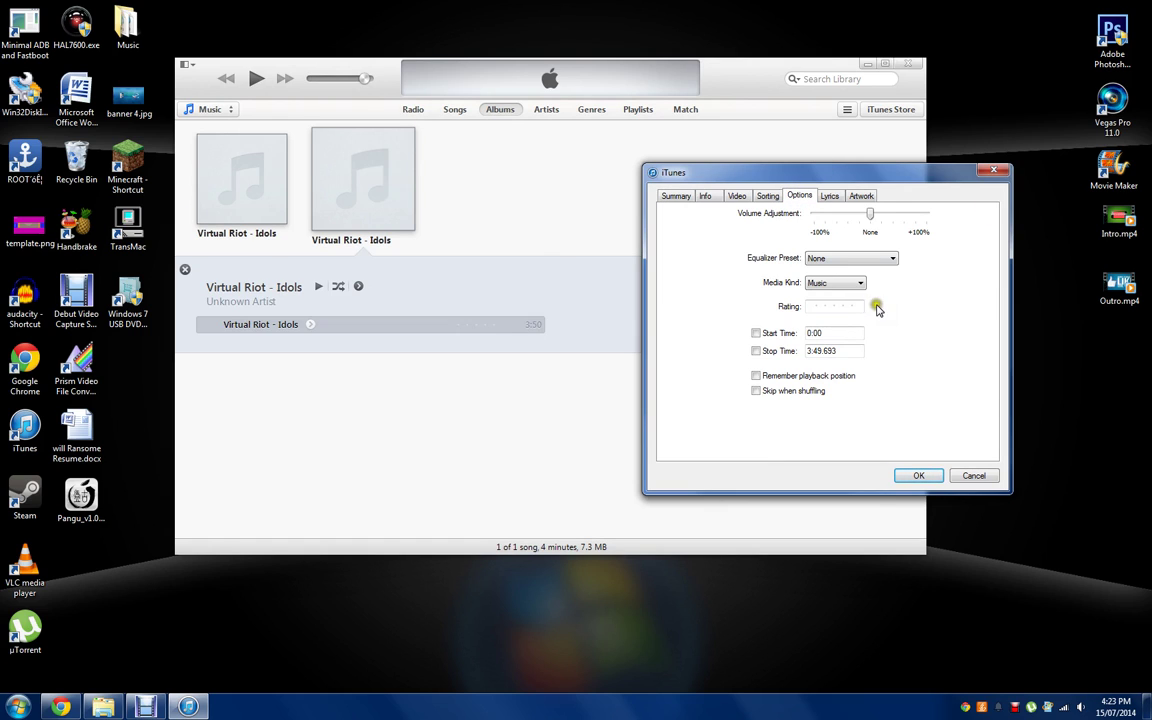
# Step: Enable custom start and stop times, changing the stop time from 3:49.693 to 0:30
pyautogui.click(756, 333)
pyautogui.click(756, 351)
pyautogui.moveTo(834, 352); pyautogui.dragTo(725, 360)
pyautogui.click(892, 379)
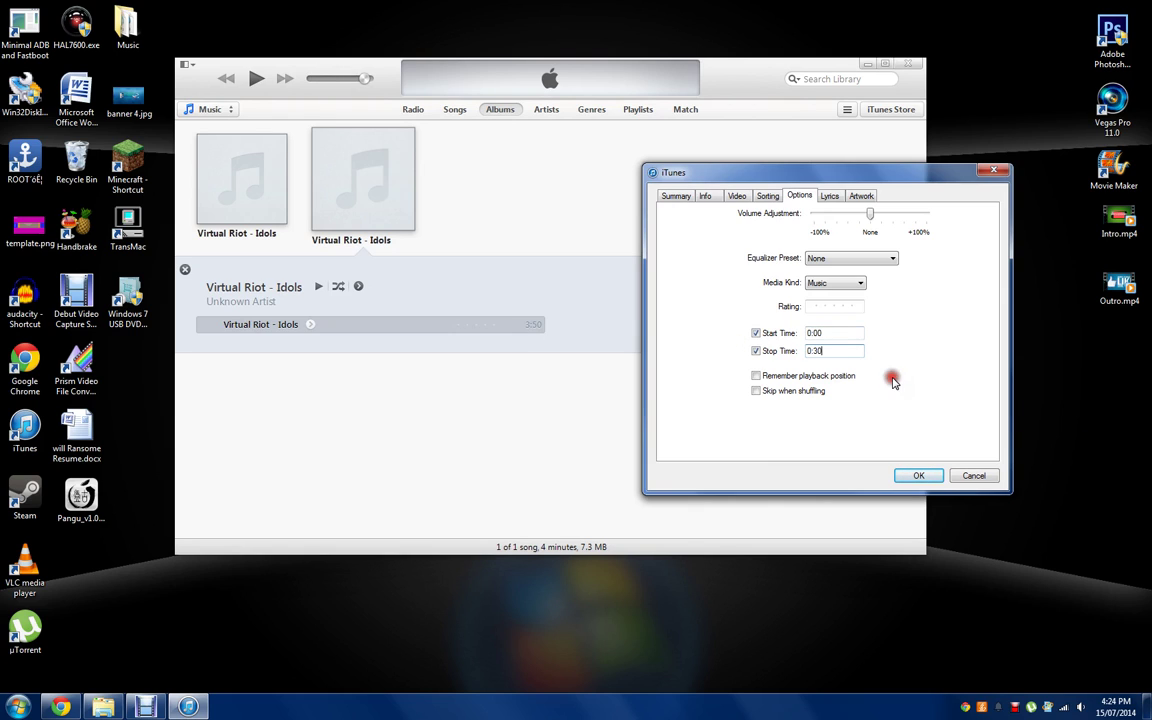
pyautogui.click(830, 352)
pyautogui.click(836, 333)
pyautogui.moveTo(836, 333); pyautogui.dragTo(805, 340)
pyautogui.click(820, 351)
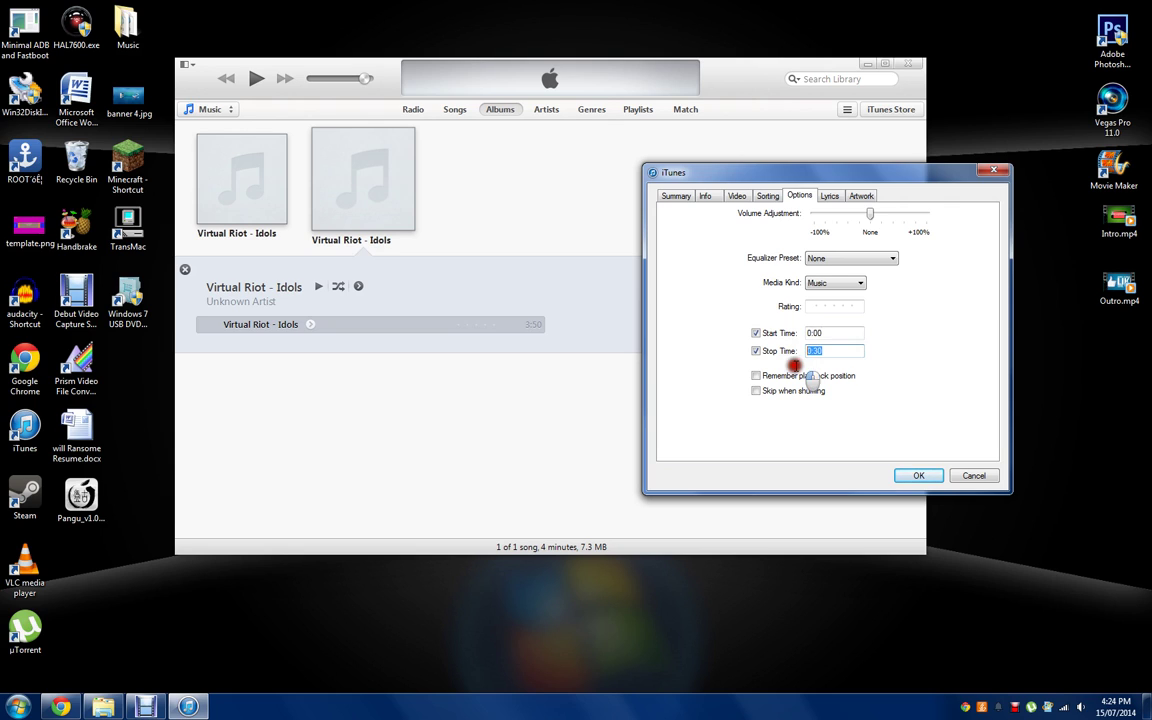
# Step: Correct the start time to 0:00, keep remember playback position off, and close the window
pyautogui.click(834, 332)
pyautogui.doubleClick(834, 332)
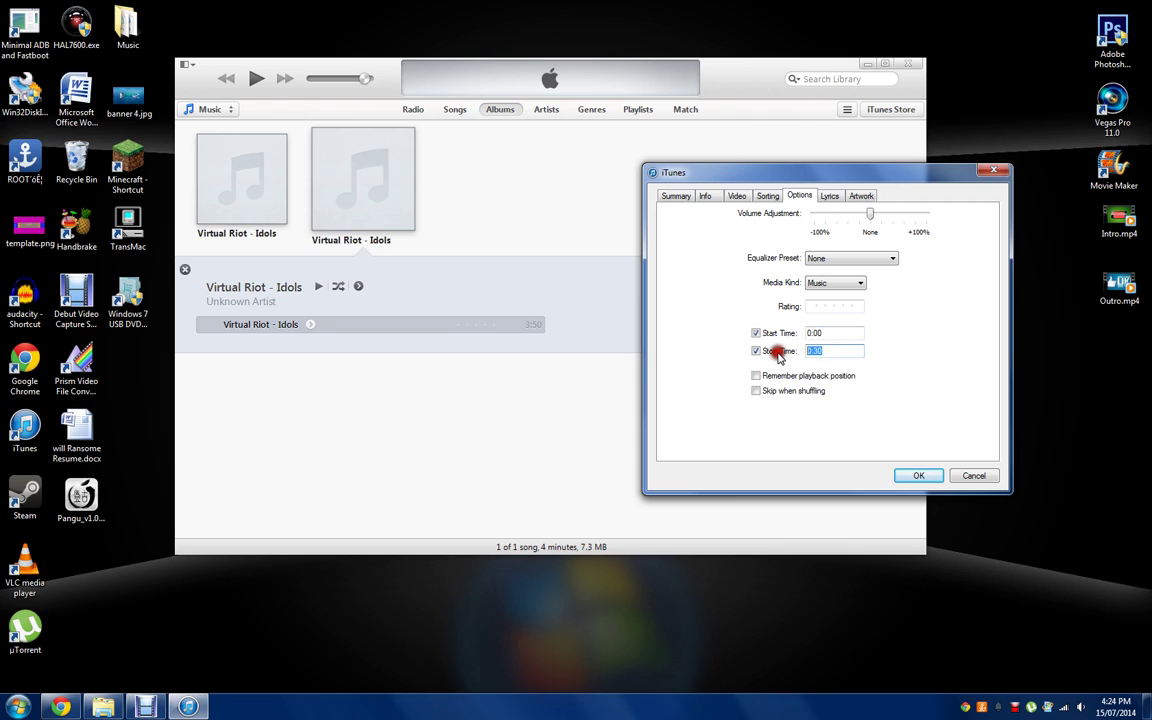
pyautogui.click(836, 368)
pyautogui.doubleClick(810, 351)
pyautogui.click(756, 375)
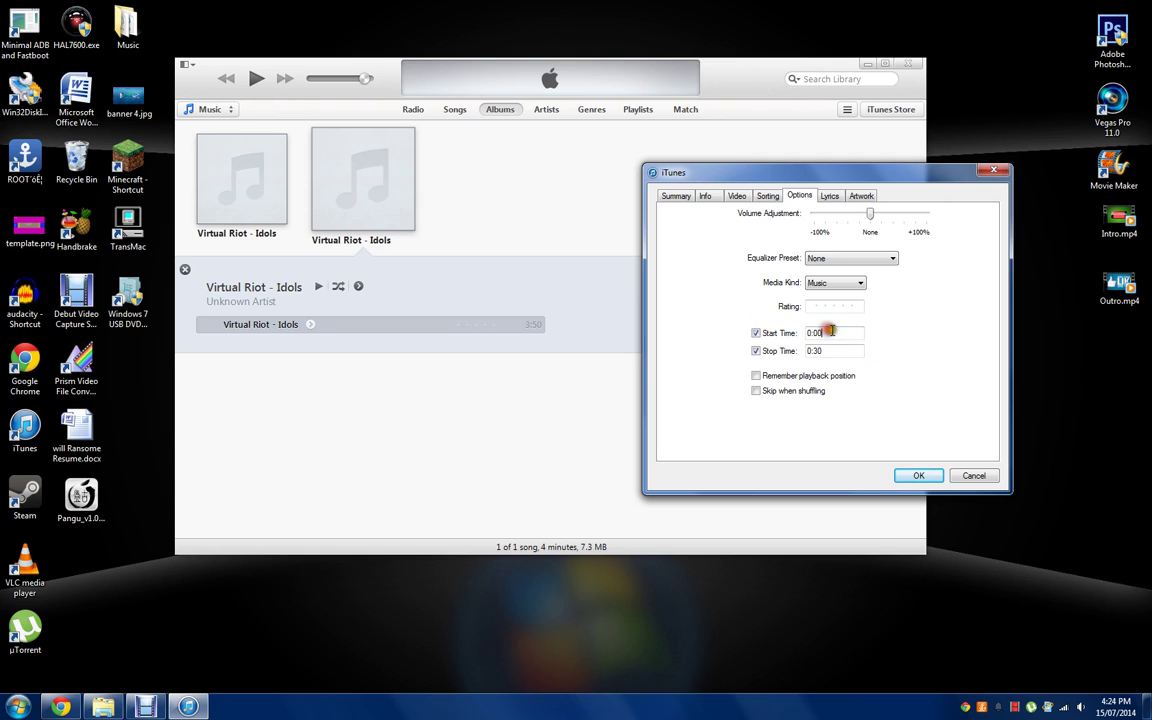
pyautogui.moveTo(812, 330); pyautogui.dragTo(866, 342)
pyautogui.press('BackSpace')
pyautogui.write(':')
pyautogui.press('Escape')
# Step: Cancel an accidental song deletion and re-expand the second Idols album
pyautogui.press('Delete')
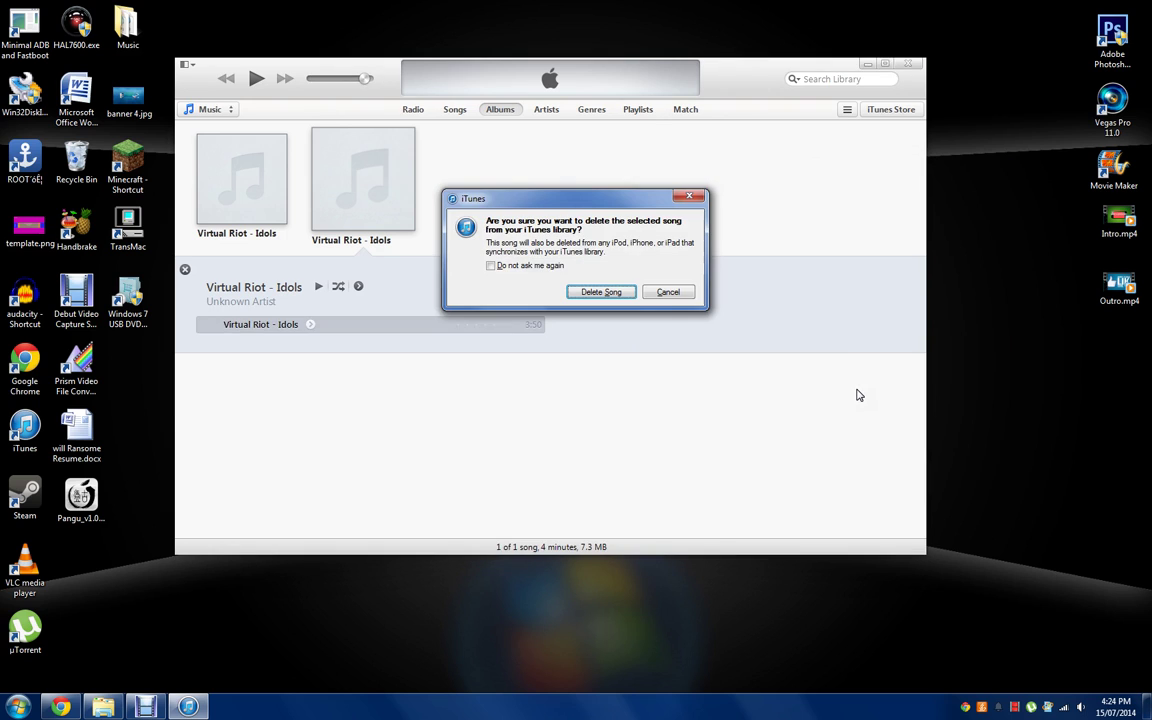
pyautogui.click(668, 291)
pyautogui.click(666, 404)
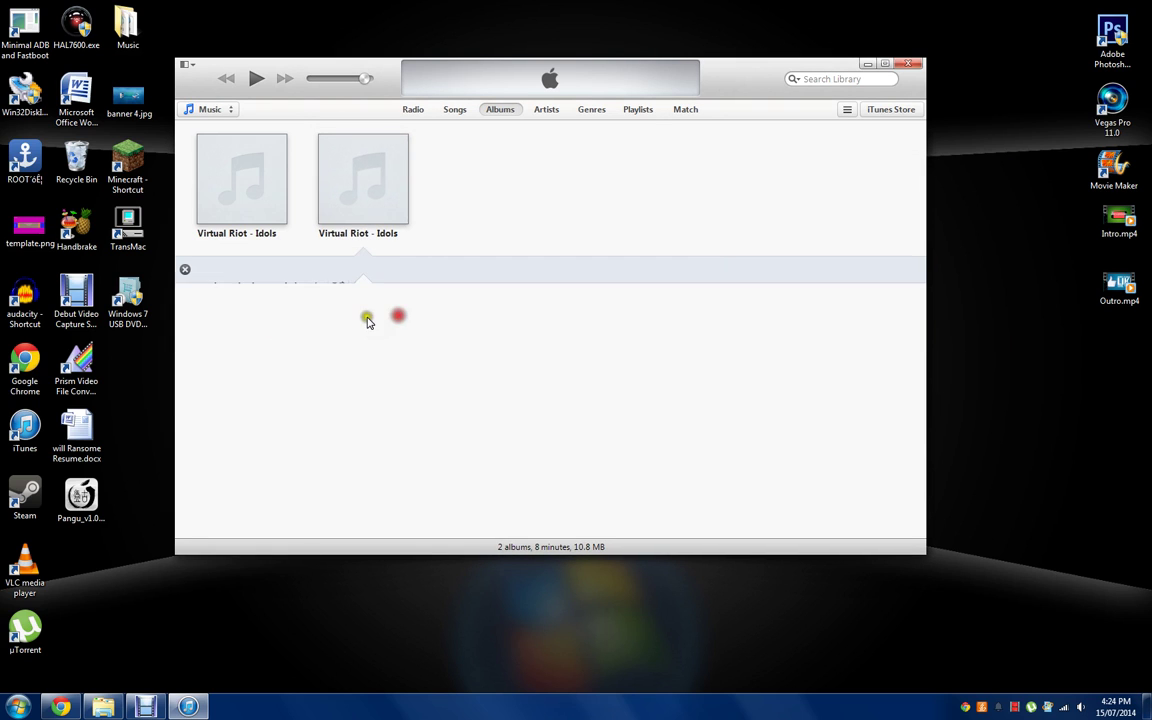
pyautogui.click(335, 221)
# Step: Reopen the track's info, re-enable Start Time, and confirm the 0:00 to 0:30 range
pyautogui.rightClick(259, 325)
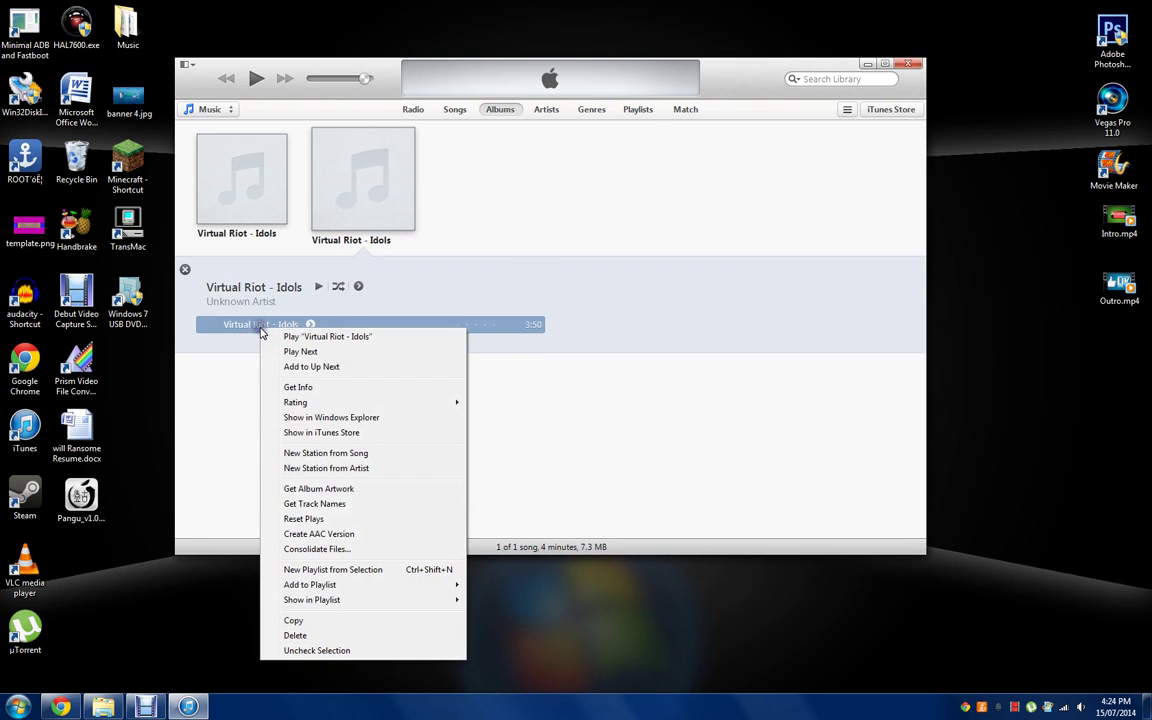
pyautogui.click(300, 387)
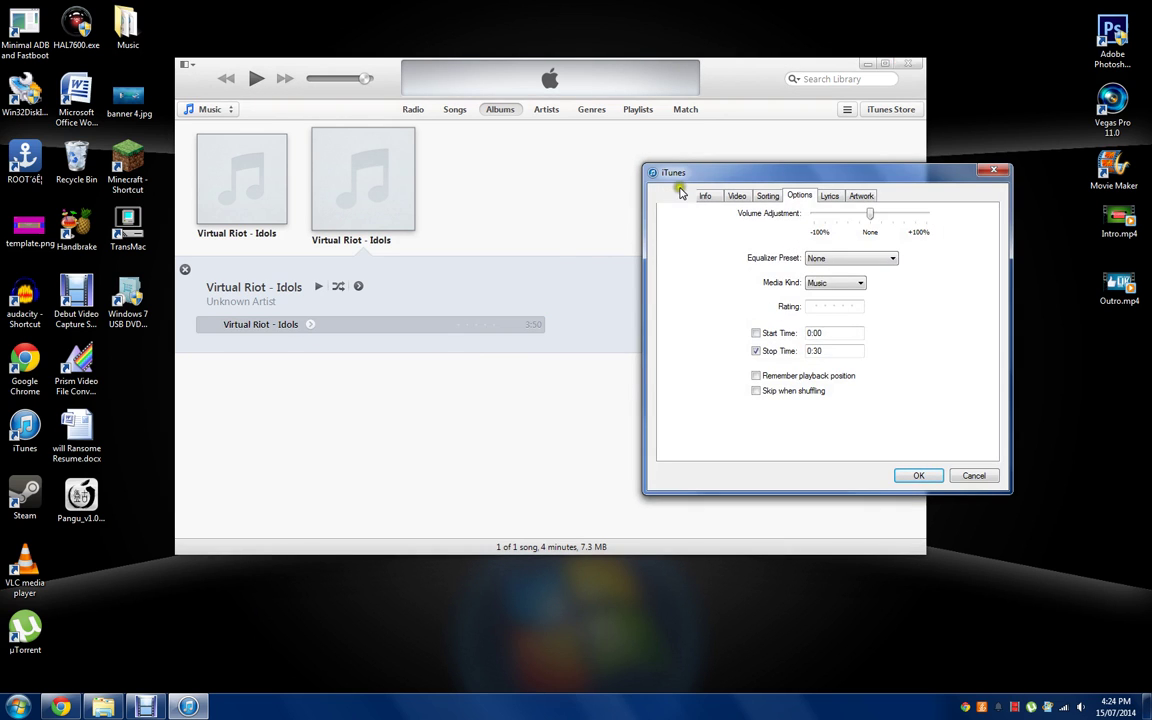
pyautogui.click(675, 196)
pyautogui.click(805, 196)
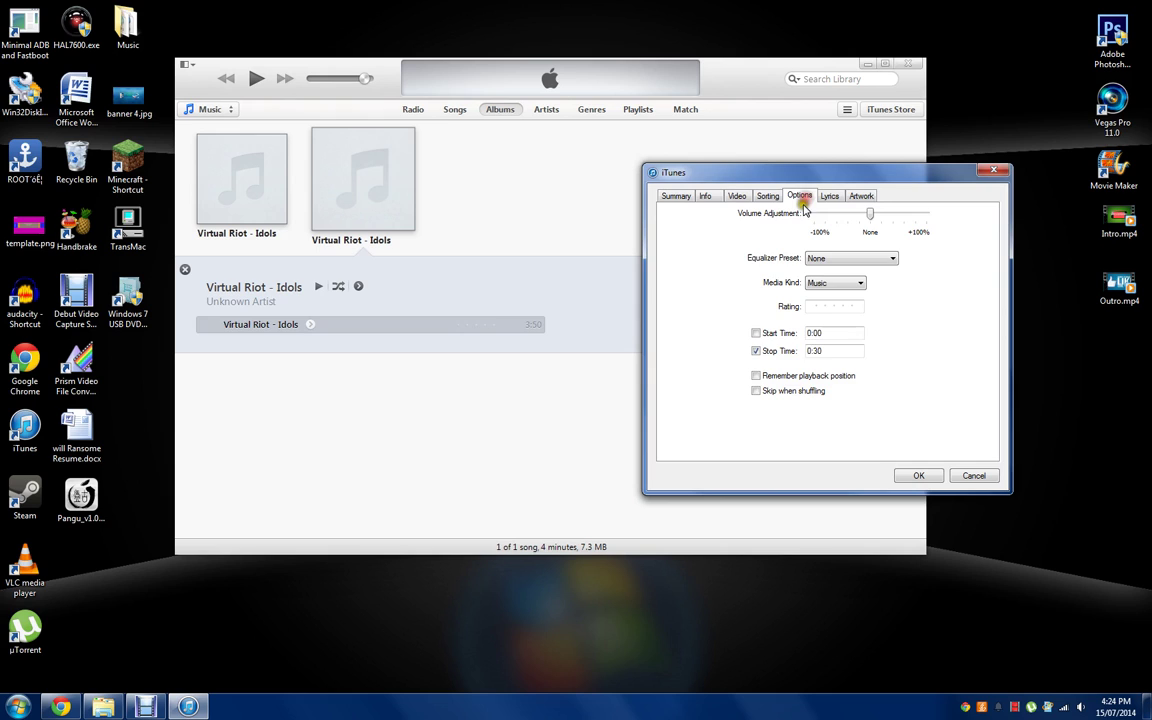
pyautogui.click(755, 332)
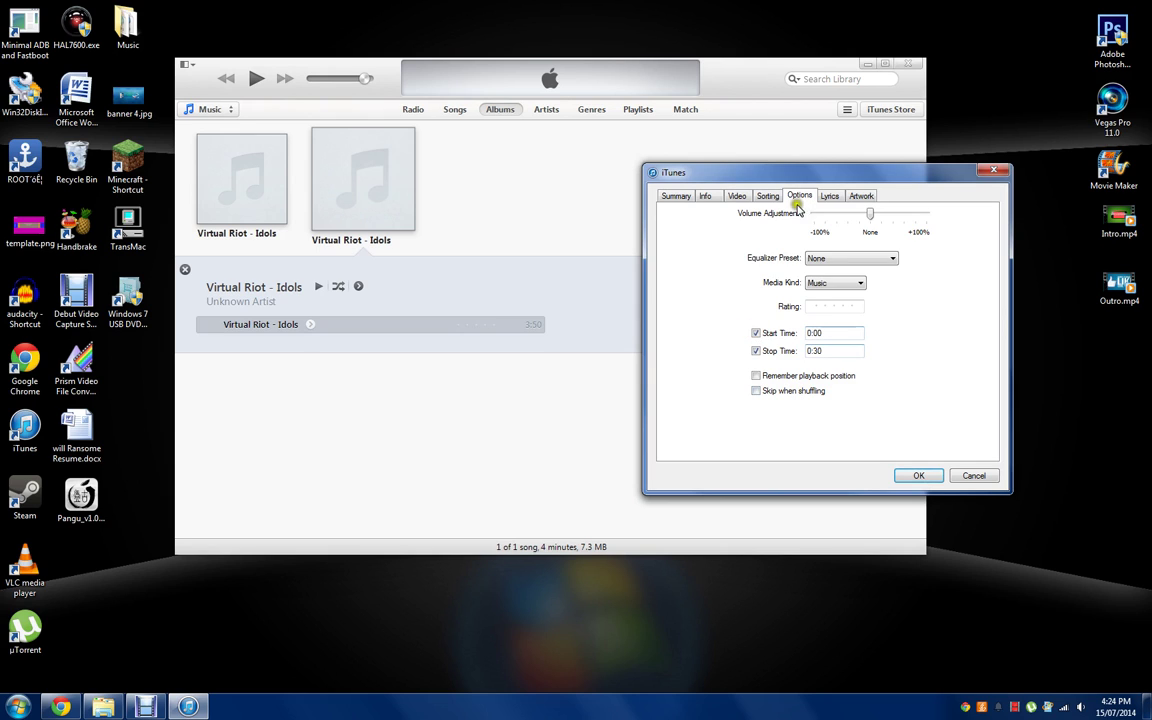
pyautogui.click(922, 478)
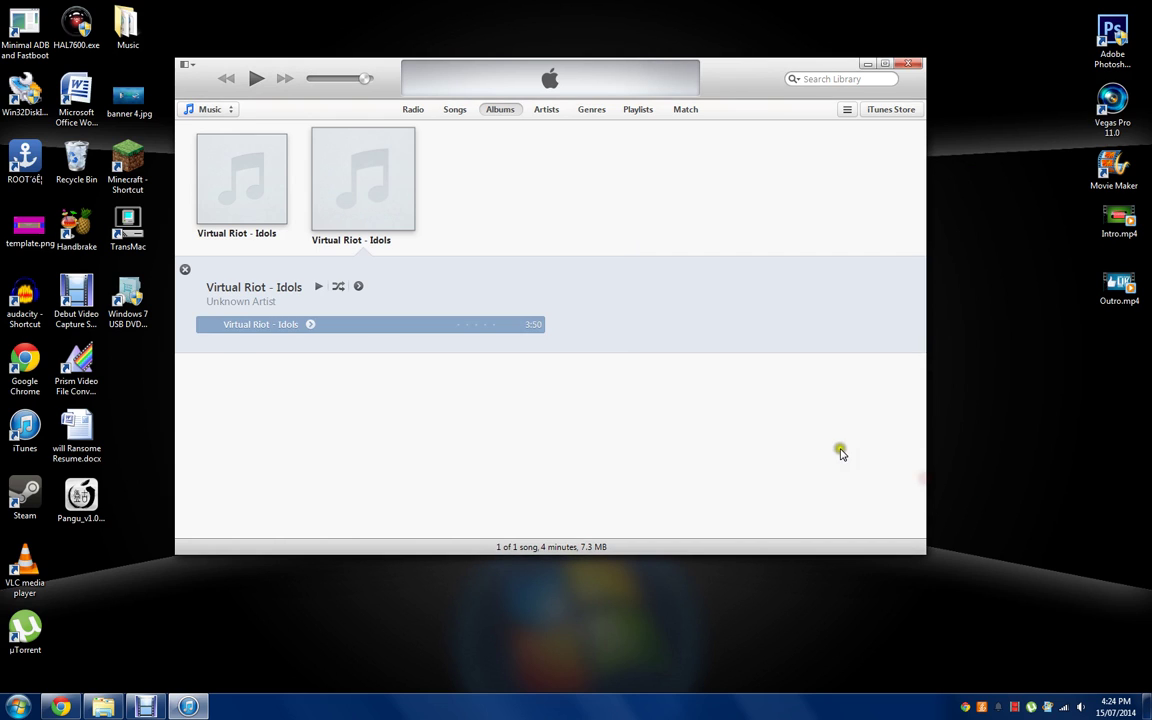
pyautogui.click(463, 373)
pyautogui.click(368, 205)
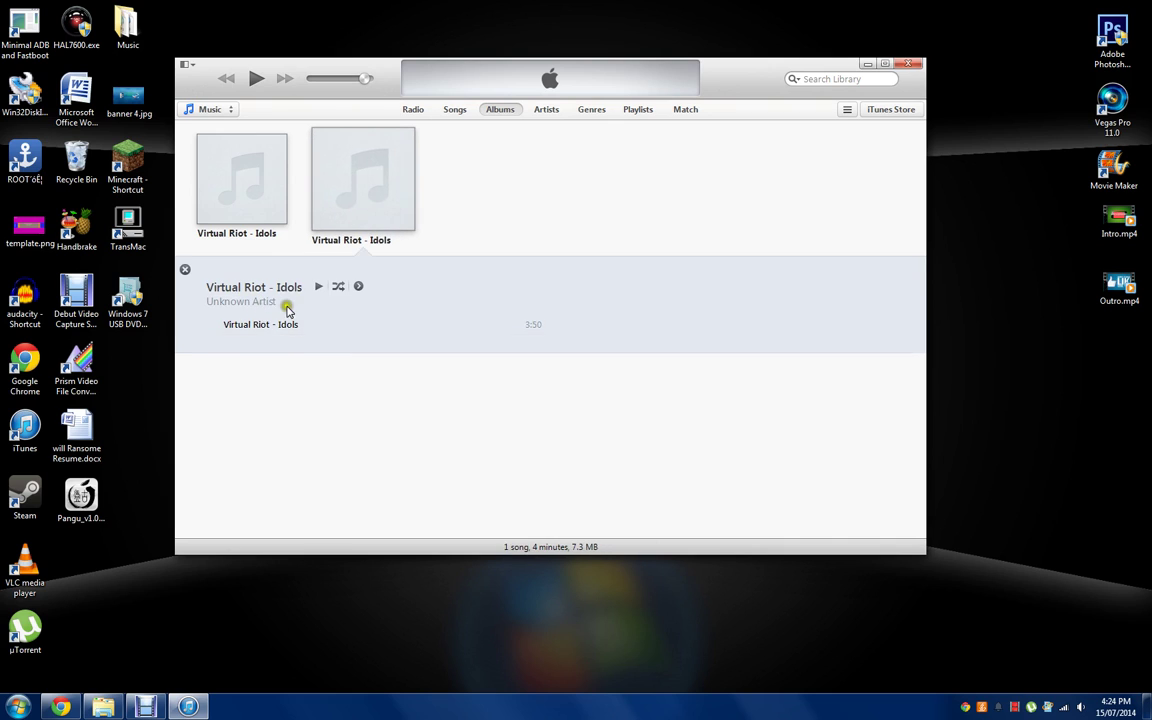
# Step: Create a shortened AAC version of the track, producing a third Idols album
pyautogui.click(267, 327)
pyautogui.rightClick(268, 327)
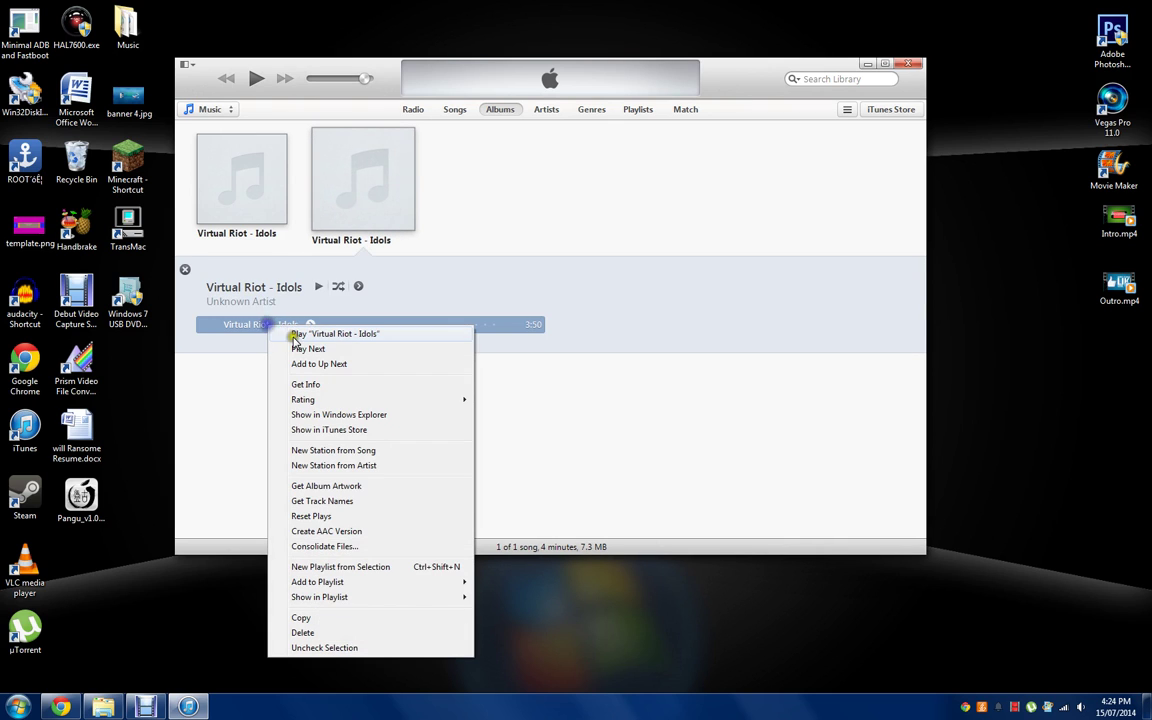
pyautogui.click(333, 531)
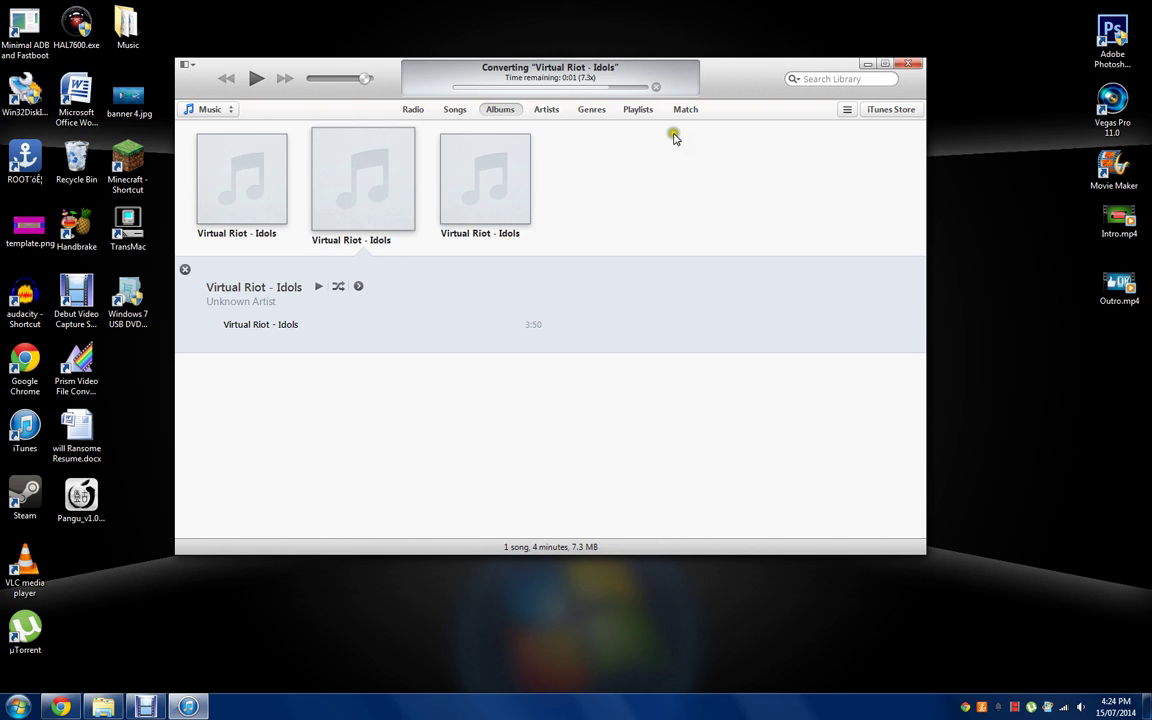
pyautogui.click(521, 293)
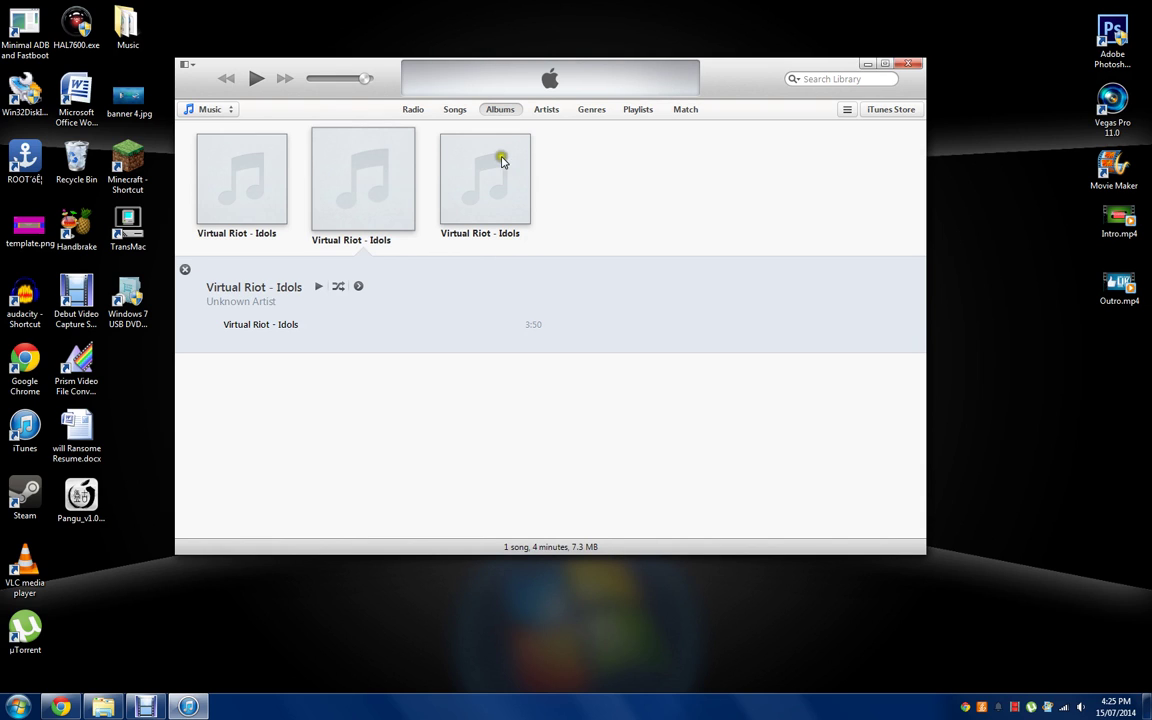
pyautogui.click(475, 185)
# Step: Delete both full-length Idols albums, moving their files to the Recycle Bin
pyautogui.moveTo(362, 232)
pyautogui.mouseDown()
pyautogui.moveTo(370, 240)
pyautogui.moveTo(205, 155)
pyautogui.moveTo(352, 177)
pyautogui.mouseUp()
pyautogui.click(352, 177)
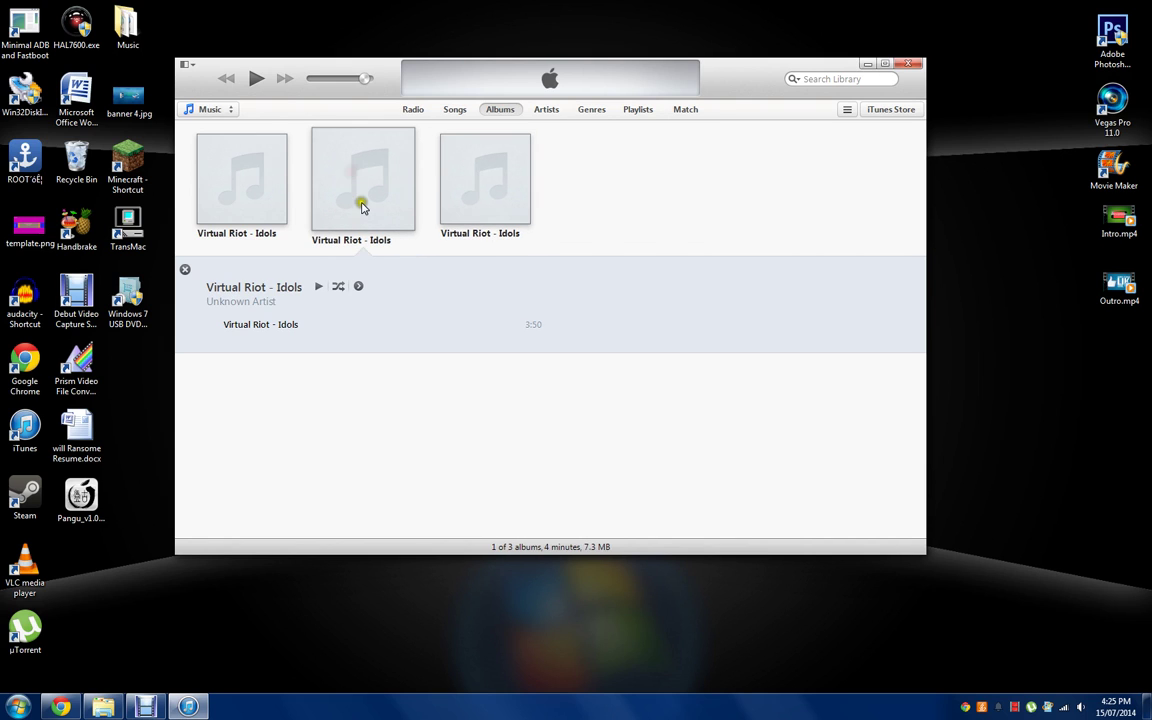
pyautogui.press('Delete')
pyautogui.press('Return')
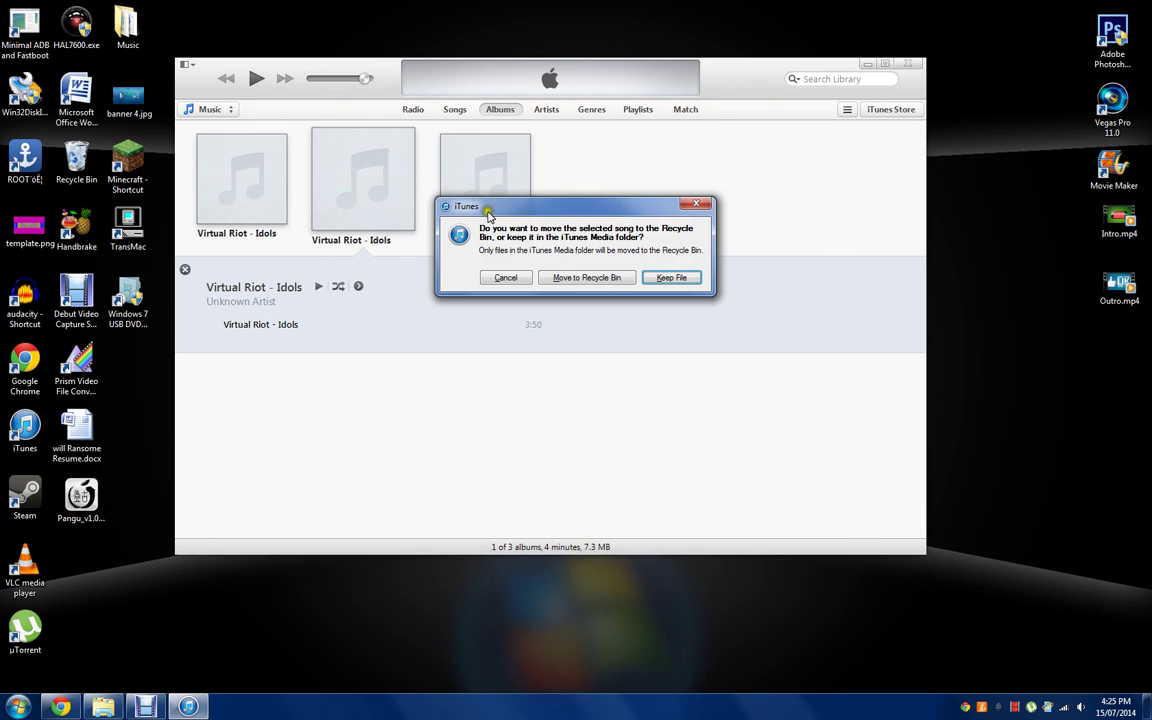
pyautogui.click(590, 277)
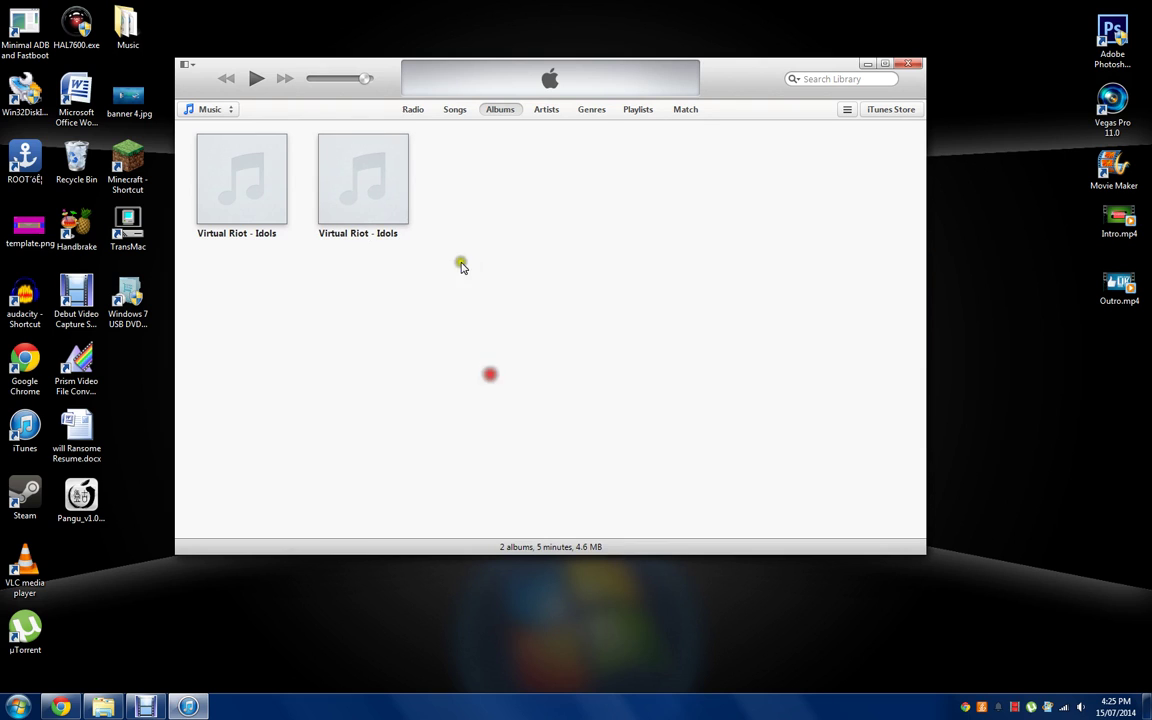
pyautogui.click(250, 178)
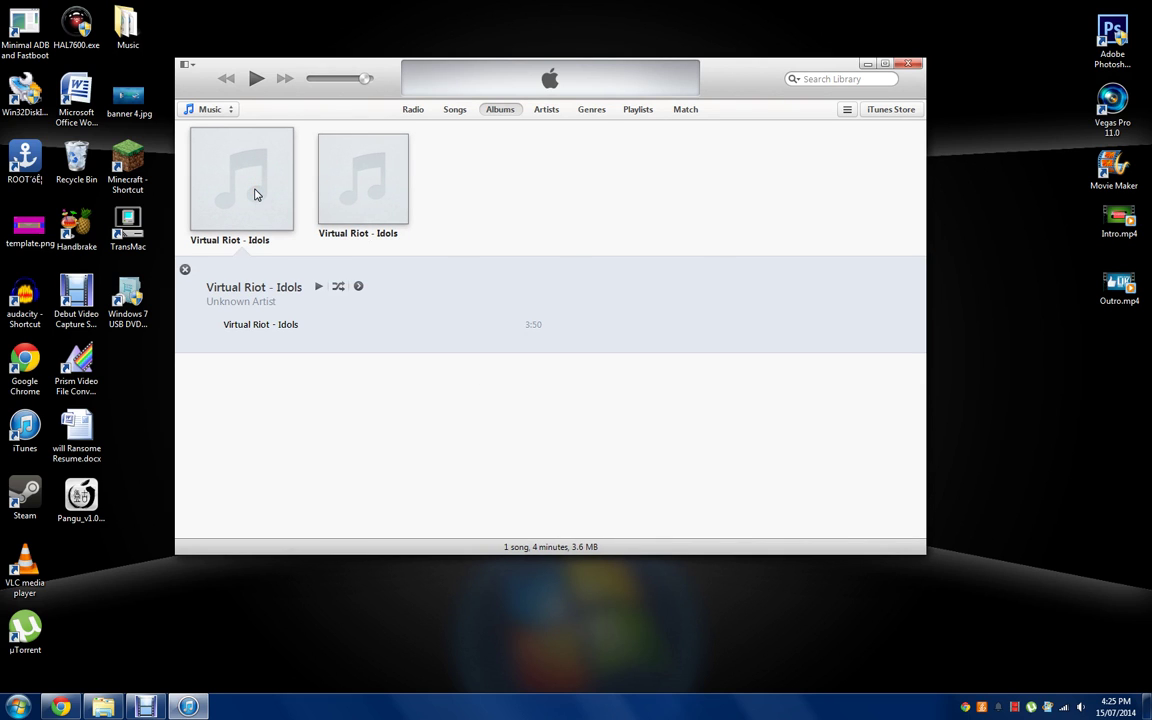
pyautogui.press('Delete')
pyautogui.press('Return')
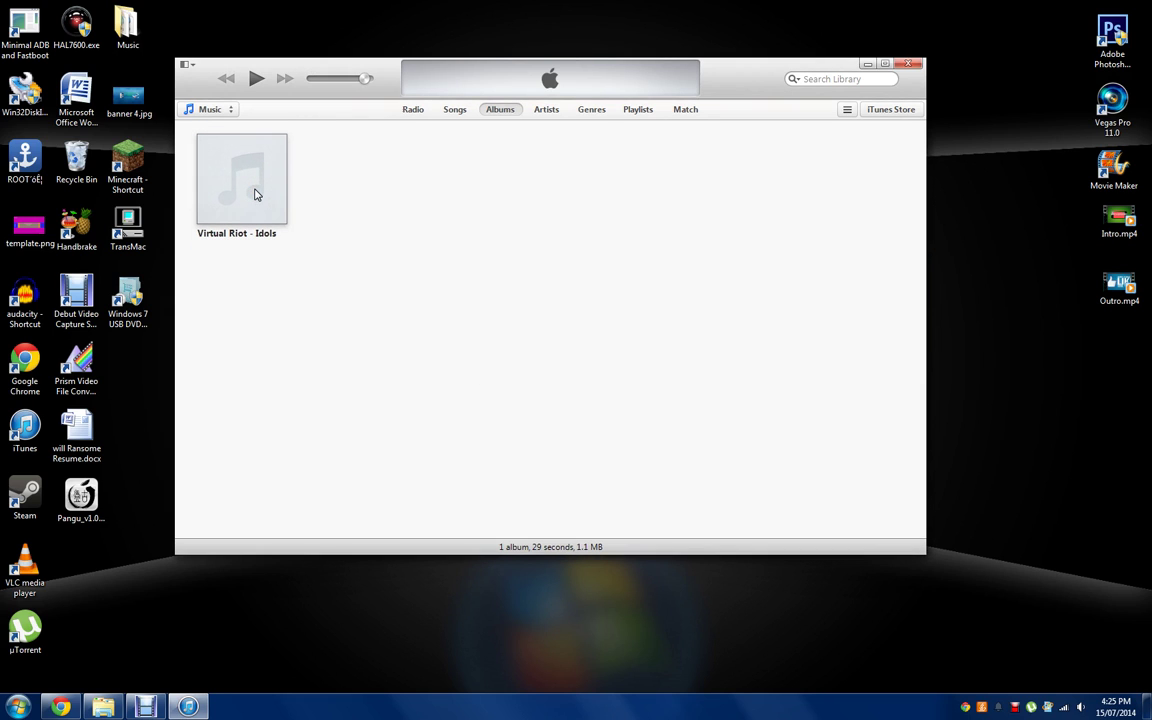
# Step: Minimize iTunes and delete the original Idols MP3 from the desktop
pyautogui.click(866, 64)
pyautogui.moveTo(727, 280); pyautogui.dragTo(610, 262)
pyautogui.press('Delete')
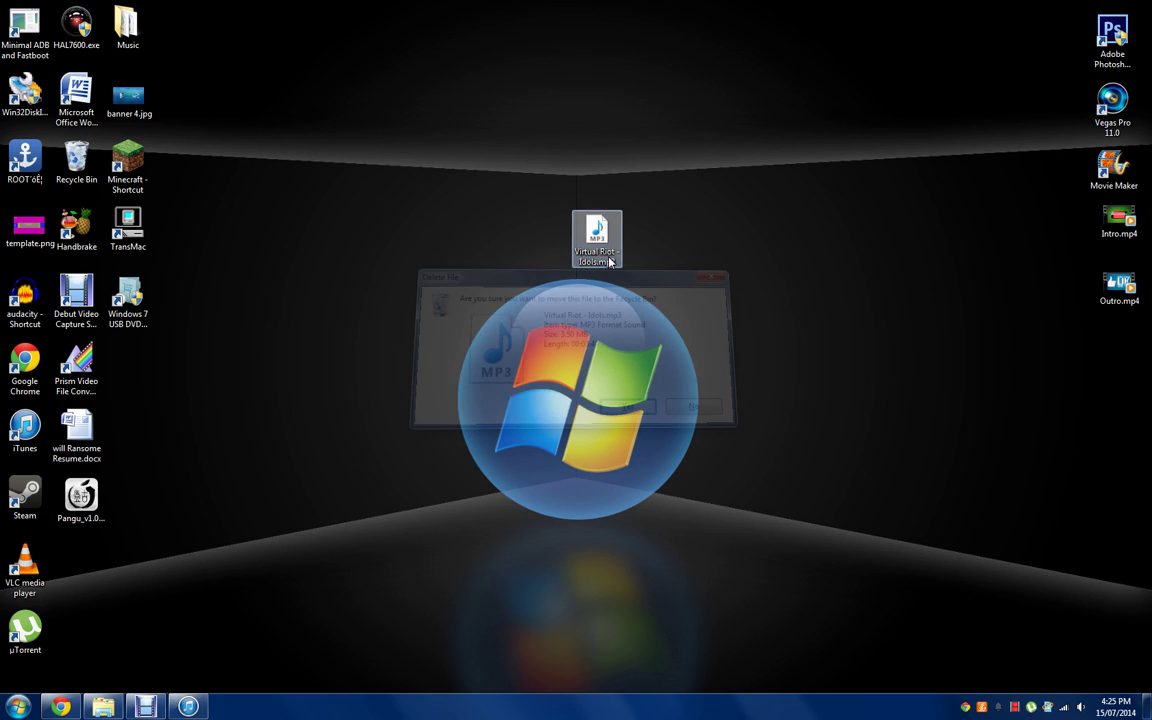
pyautogui.press('Return')
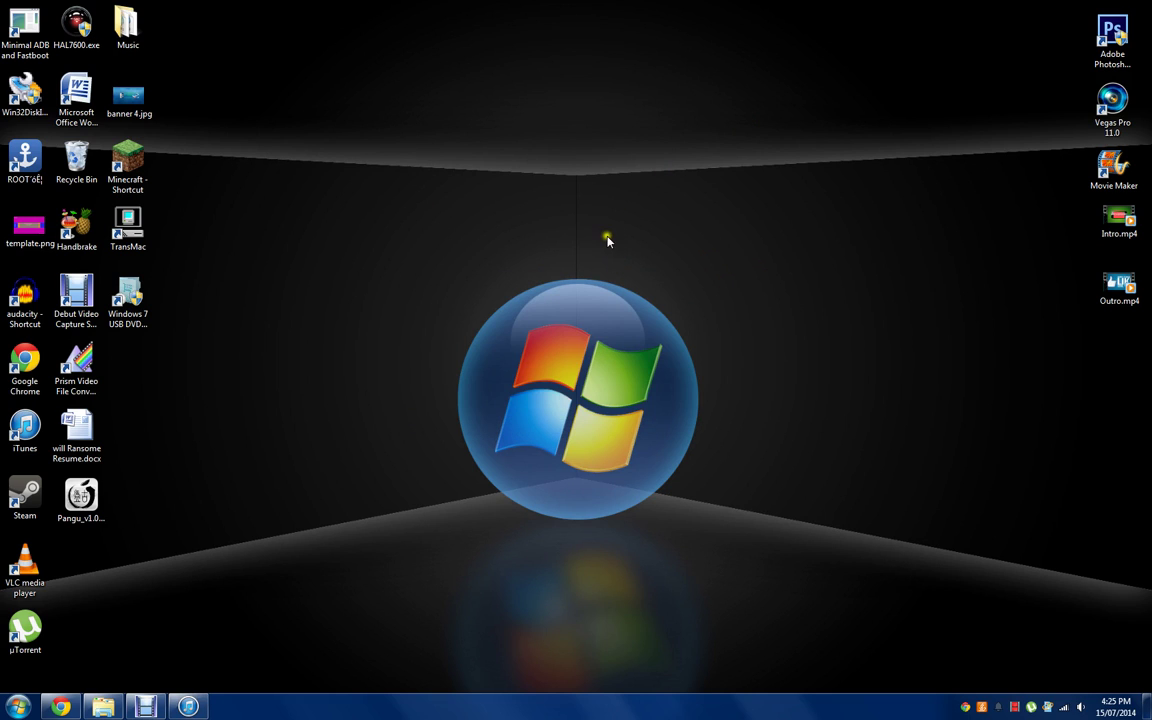
# Step: Drag the 29-second Idols song onto the desktop, then remove it from the library keeping the file
pyautogui.click(200, 707)
pyautogui.moveTo(238, 188); pyautogui.dragTo(1041, 478)
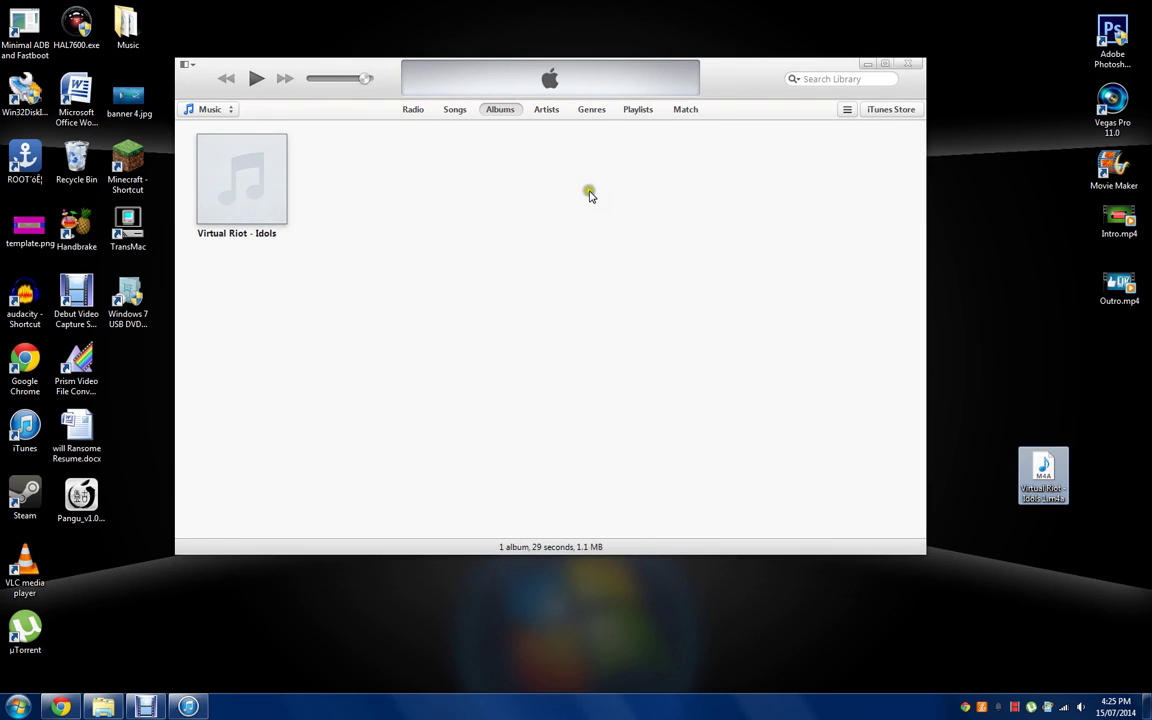
pyautogui.click(228, 195)
pyautogui.press('Delete')
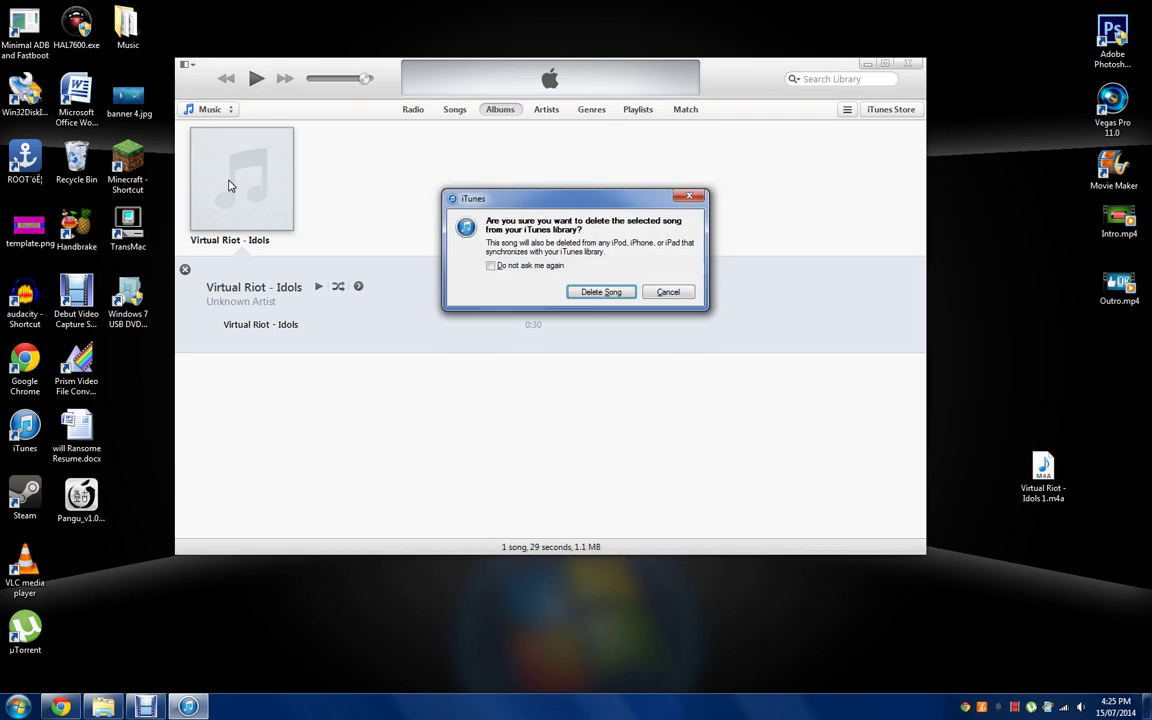
pyautogui.press('Return')
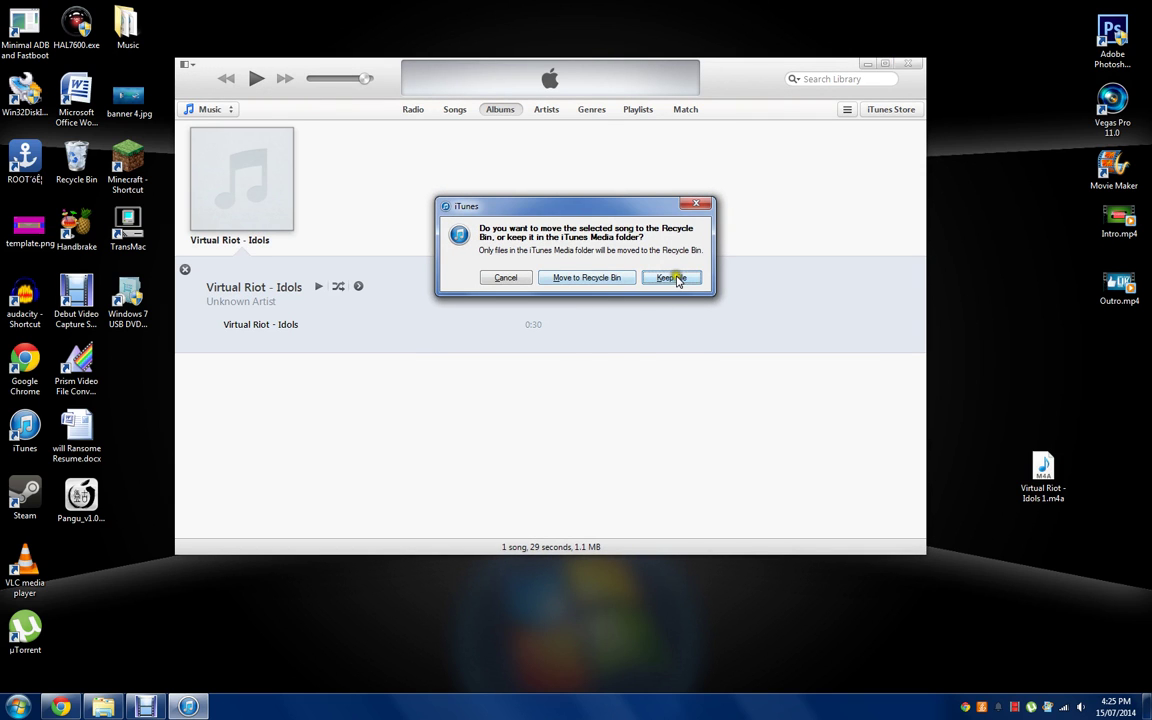
pyautogui.click(673, 279)
pyautogui.click(867, 63)
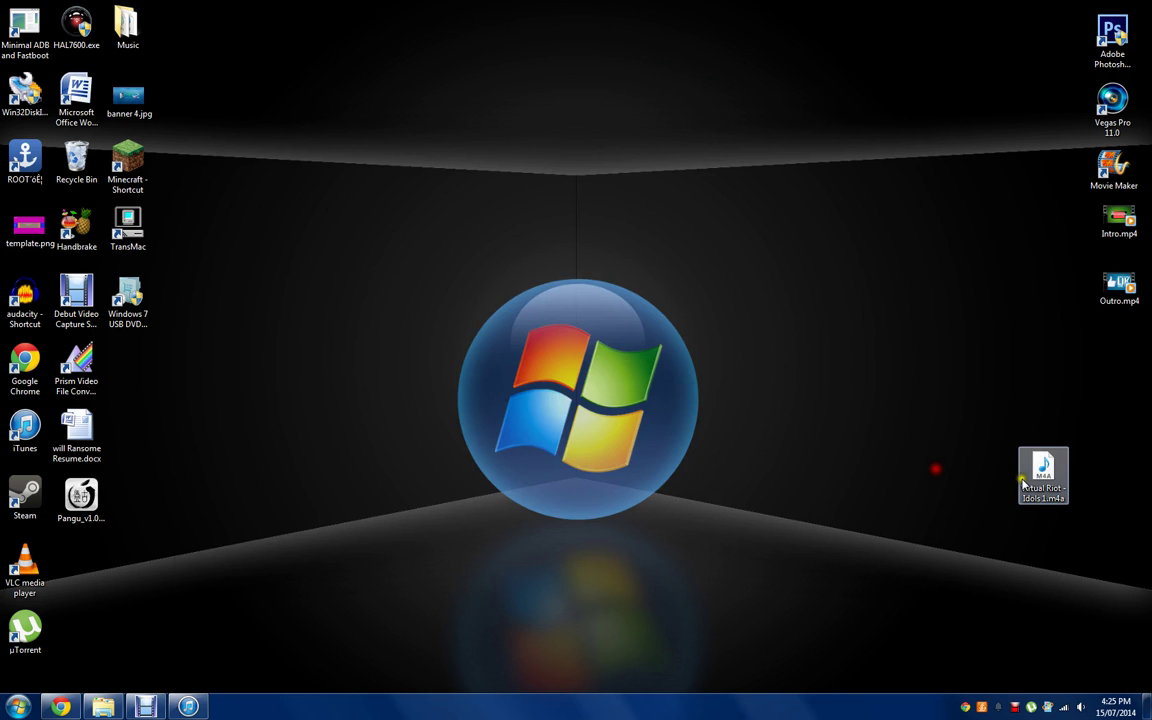
# Step: Rename the desktop file's extension from .m4a to .m4r and confirm the change
pyautogui.moveTo(1043, 500); pyautogui.dragTo(622, 260)
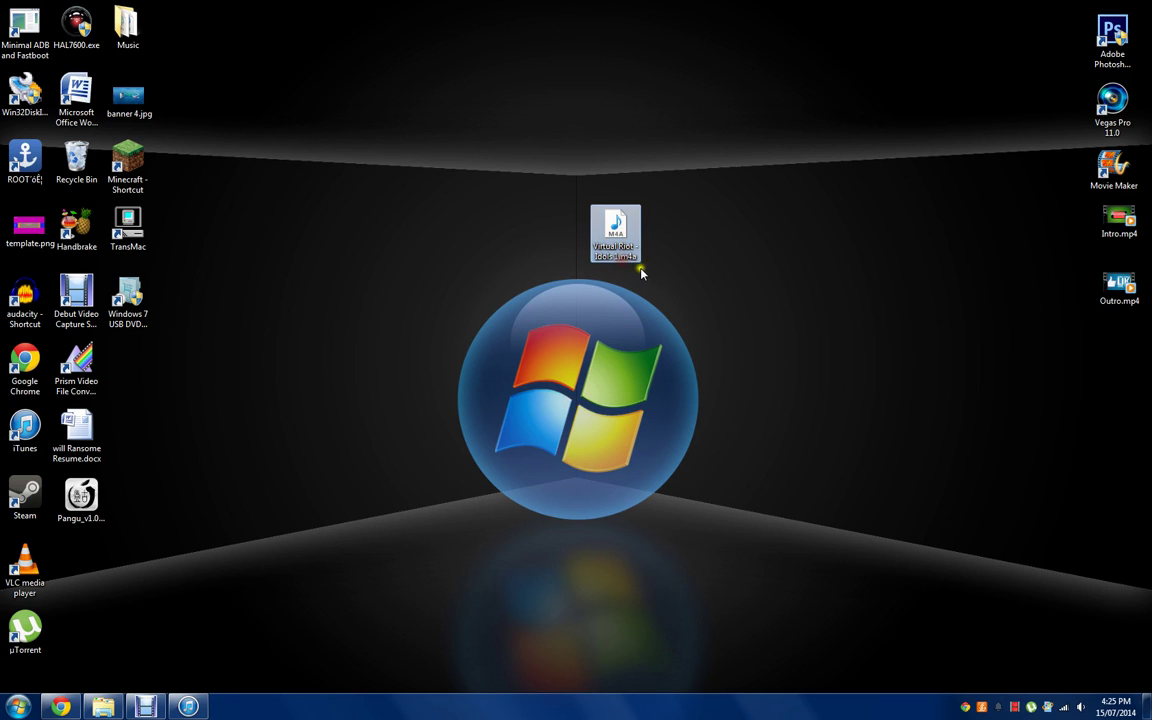
pyautogui.click(625, 250)
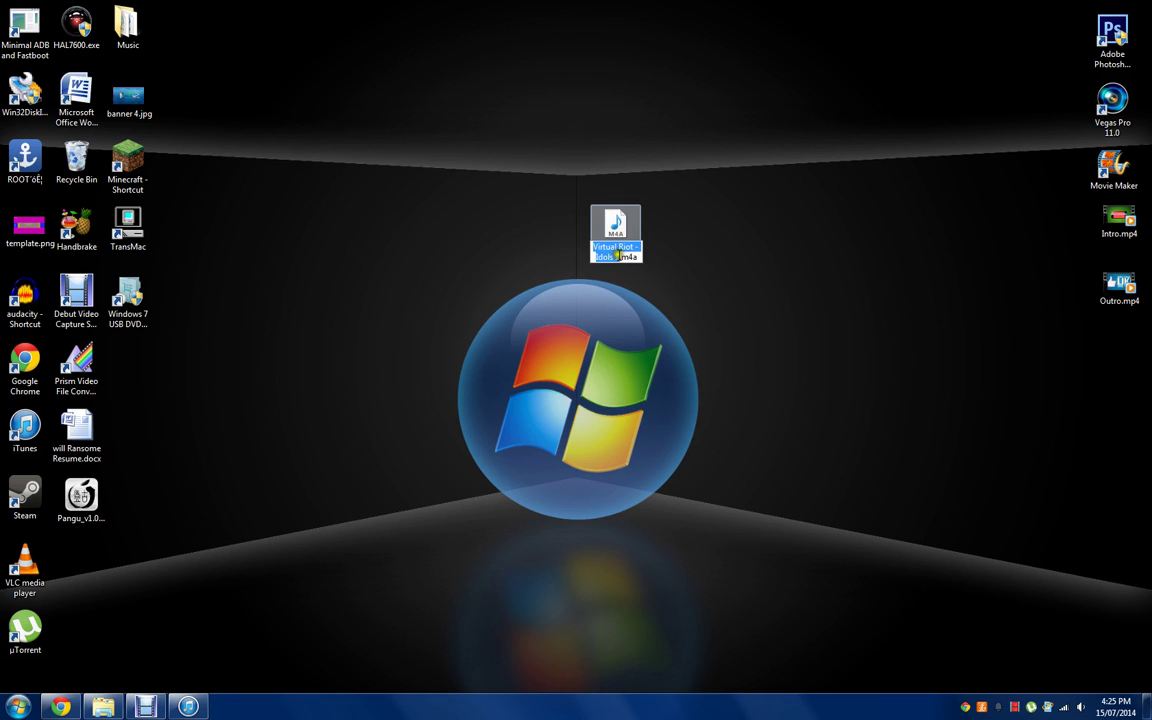
pyautogui.click(613, 256)
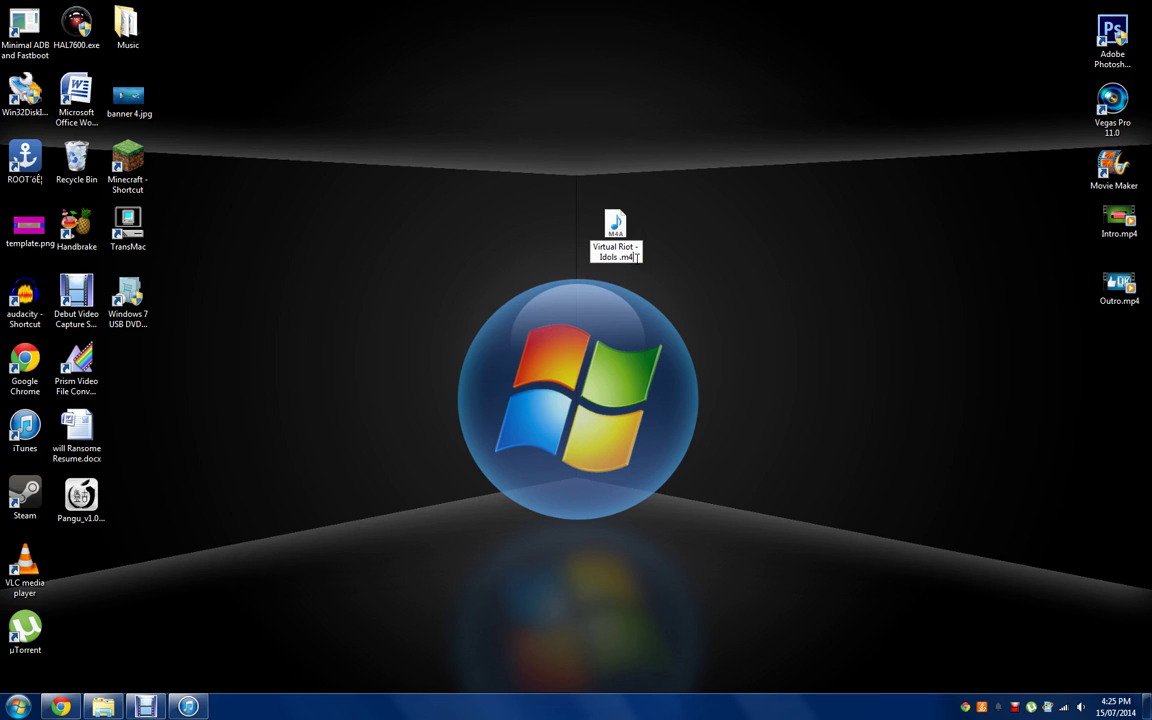
pyautogui.press('Return')
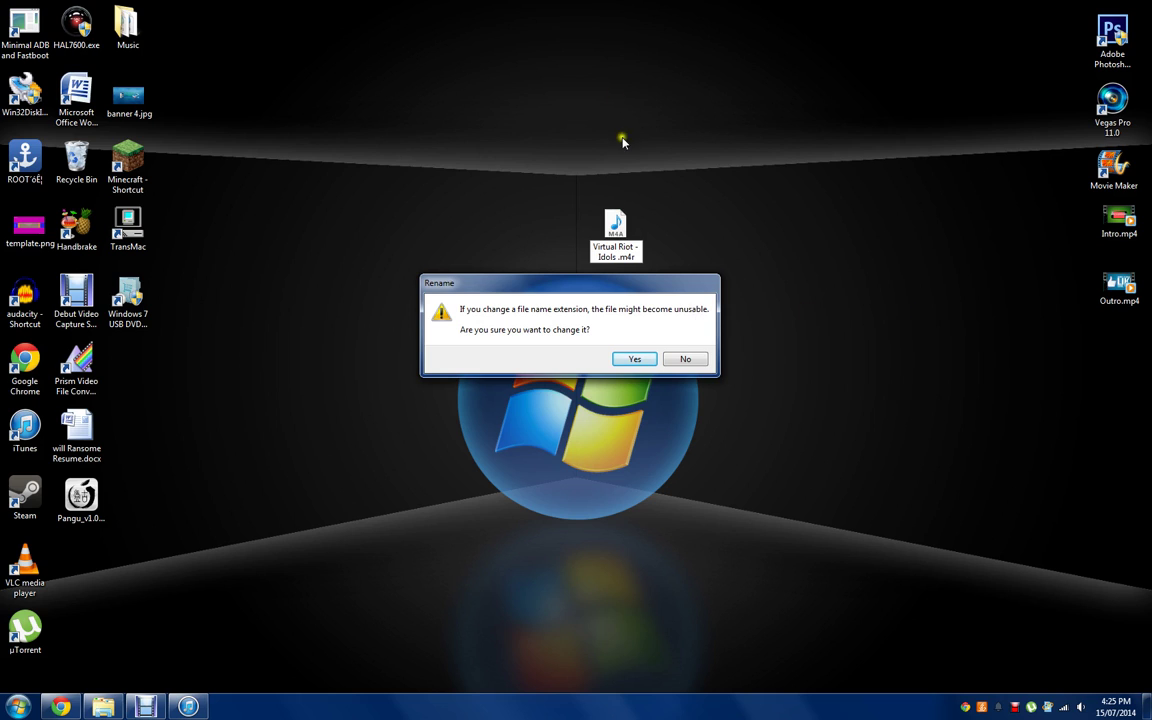
pyautogui.click(628, 359)
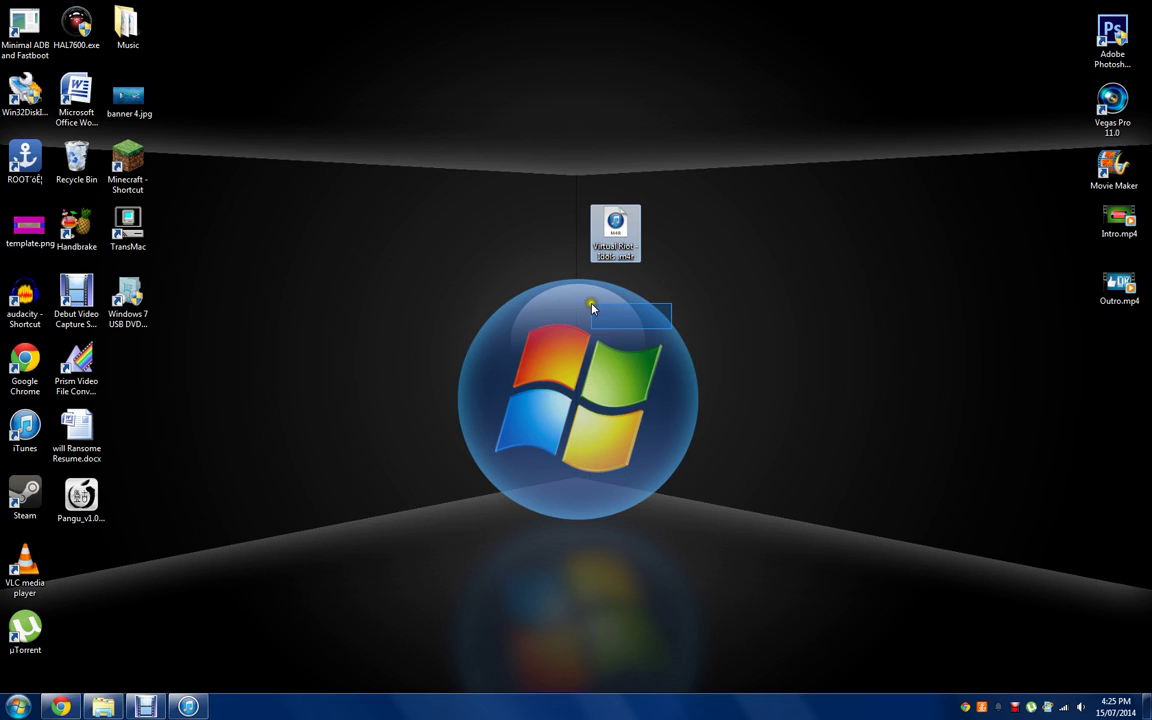
pyautogui.click(733, 418)
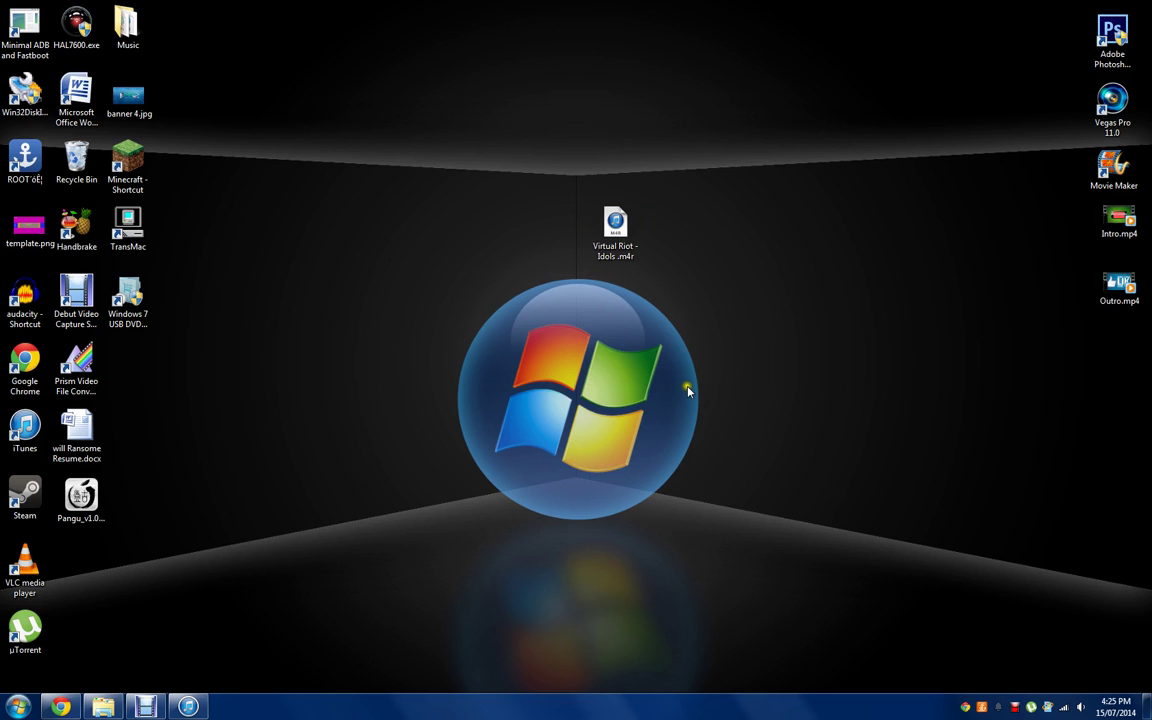
# Step: Reopen the file name via the context menu and recommit 'Virtual Riot - Idols .m4r'
pyautogui.click(626, 258)
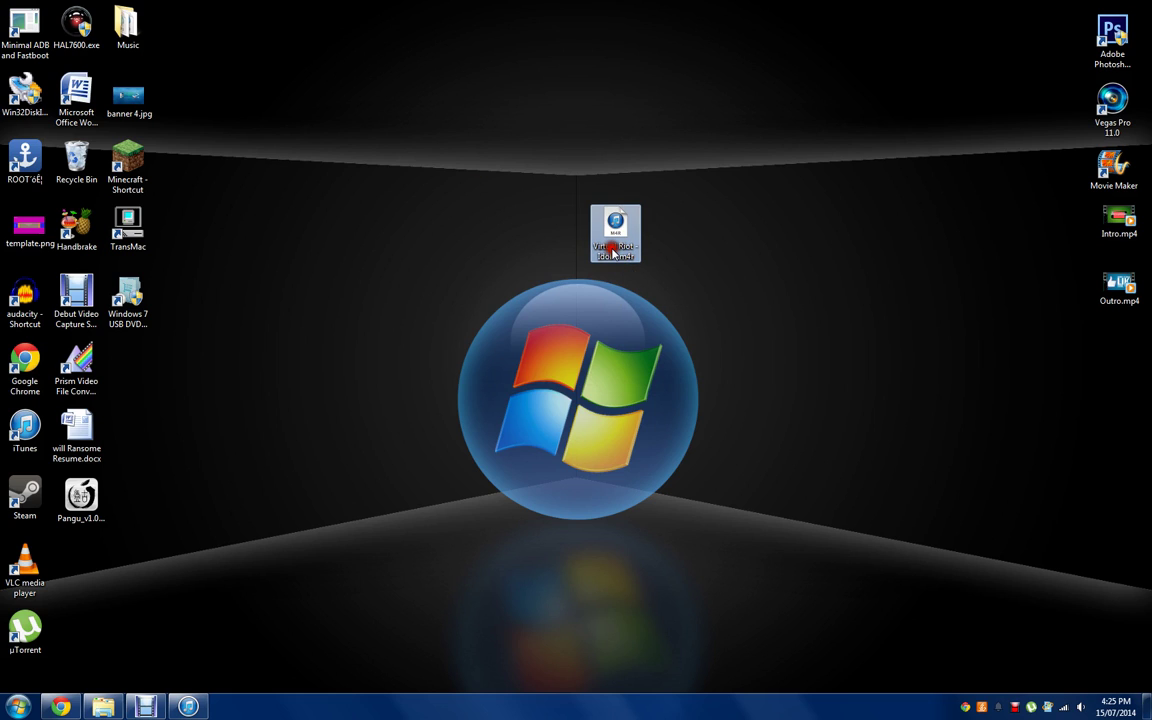
pyautogui.click(613, 251)
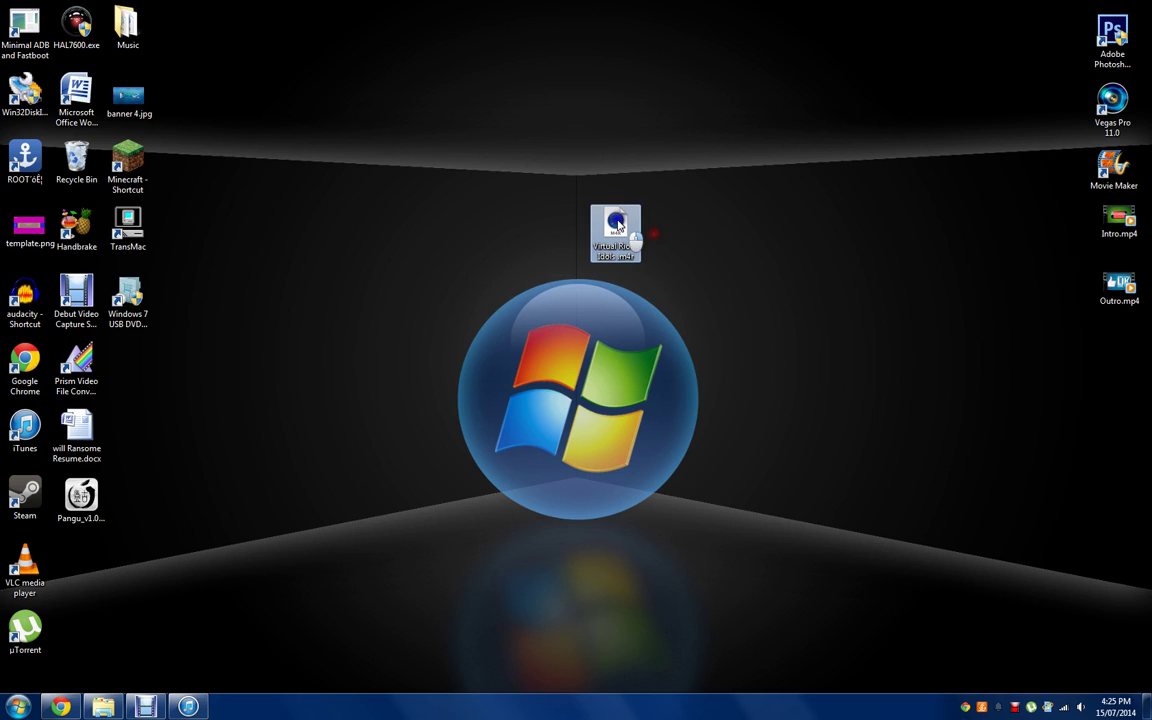
pyautogui.rightClick(617, 221)
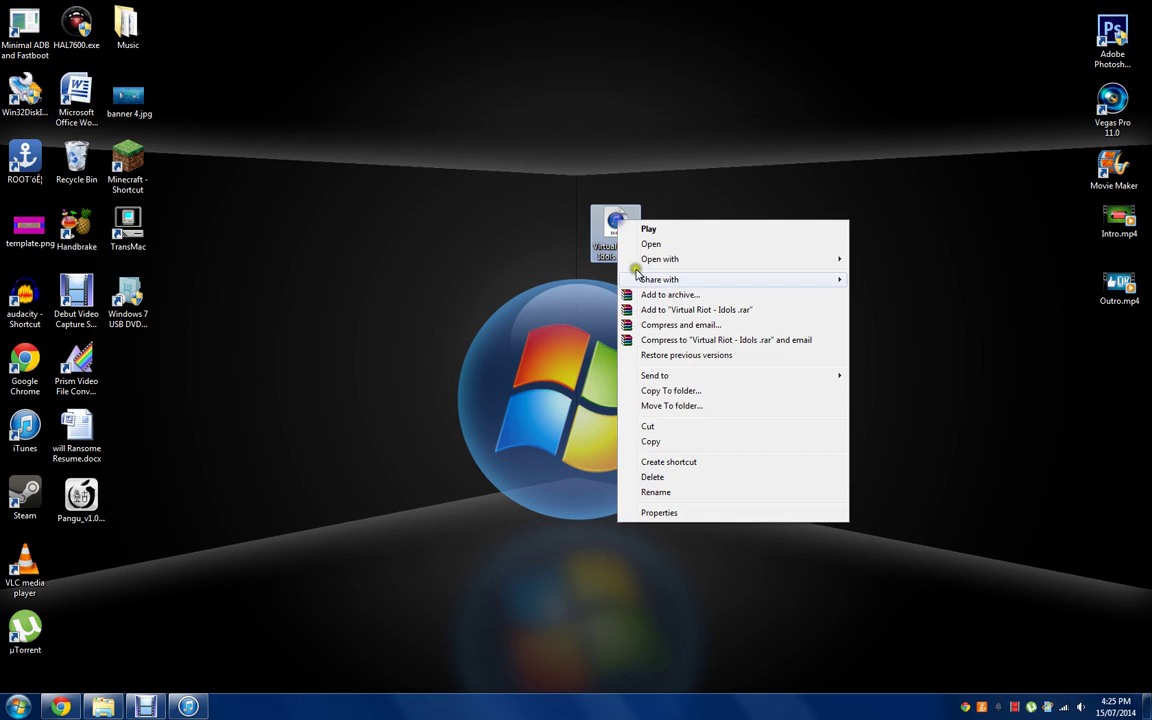
pyautogui.click(655, 492)
pyautogui.press('End')
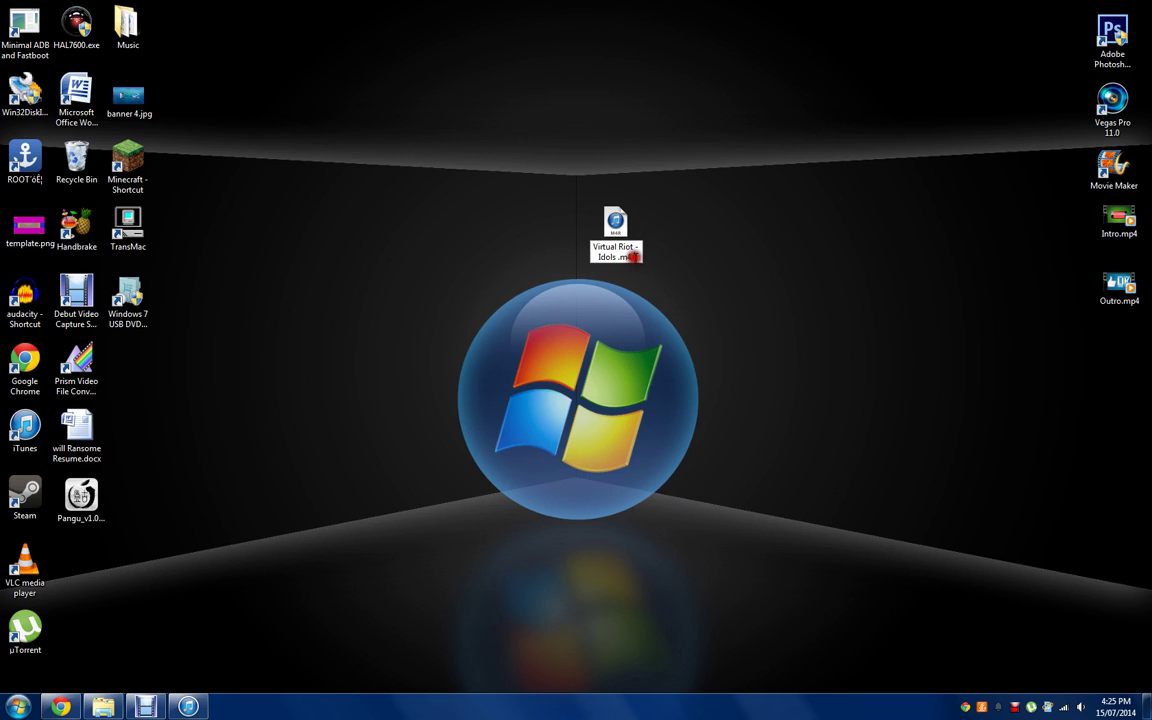
pyautogui.press('Return')
pyautogui.click(548, 404)
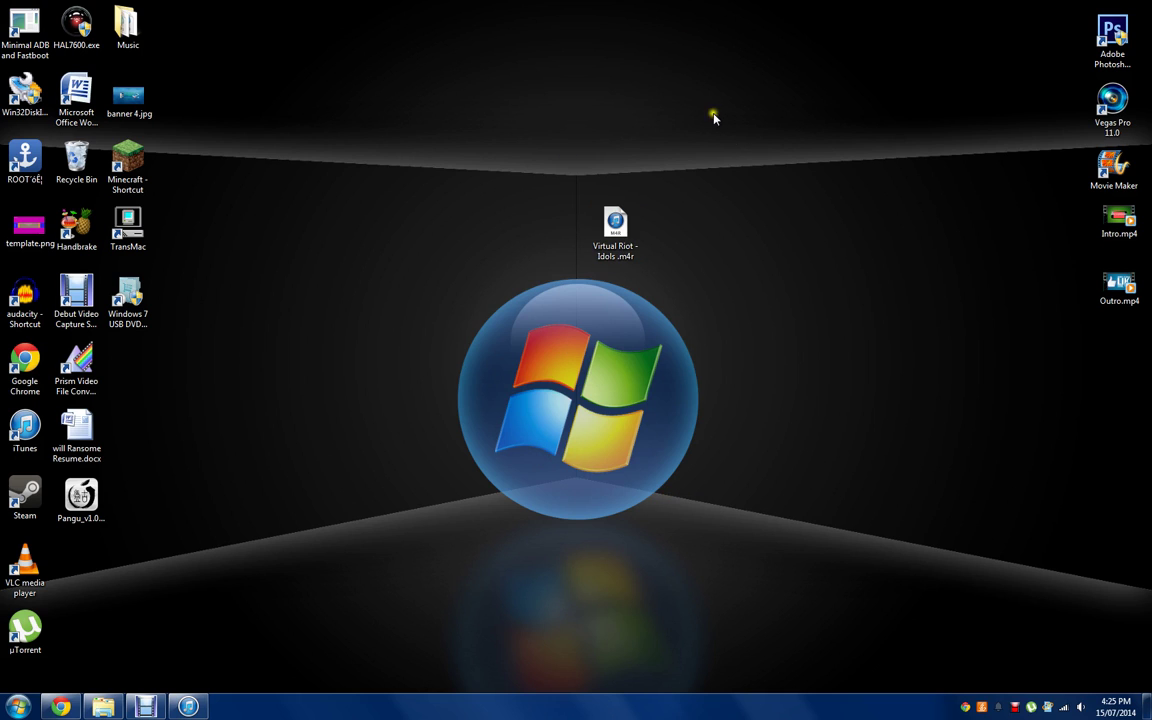
# Step: Add the .m4r file to iTunes and switch to Tones, showing the 0:30 Idols ringtone
pyautogui.click(188, 707)
pyautogui.moveTo(655, 77); pyautogui.dragTo(315, 33)
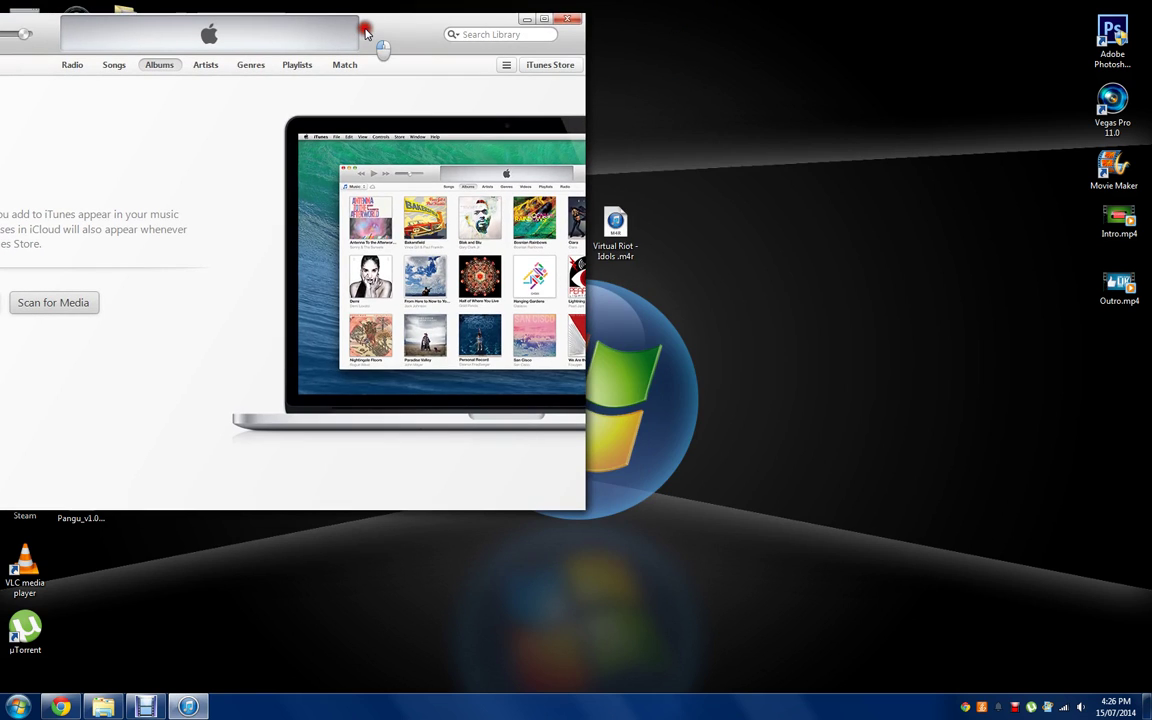
pyautogui.click(615, 258)
pyautogui.moveTo(615, 222); pyautogui.dragTo(970, 232)
pyautogui.moveTo(403, 33); pyautogui.dragTo(655, 85)
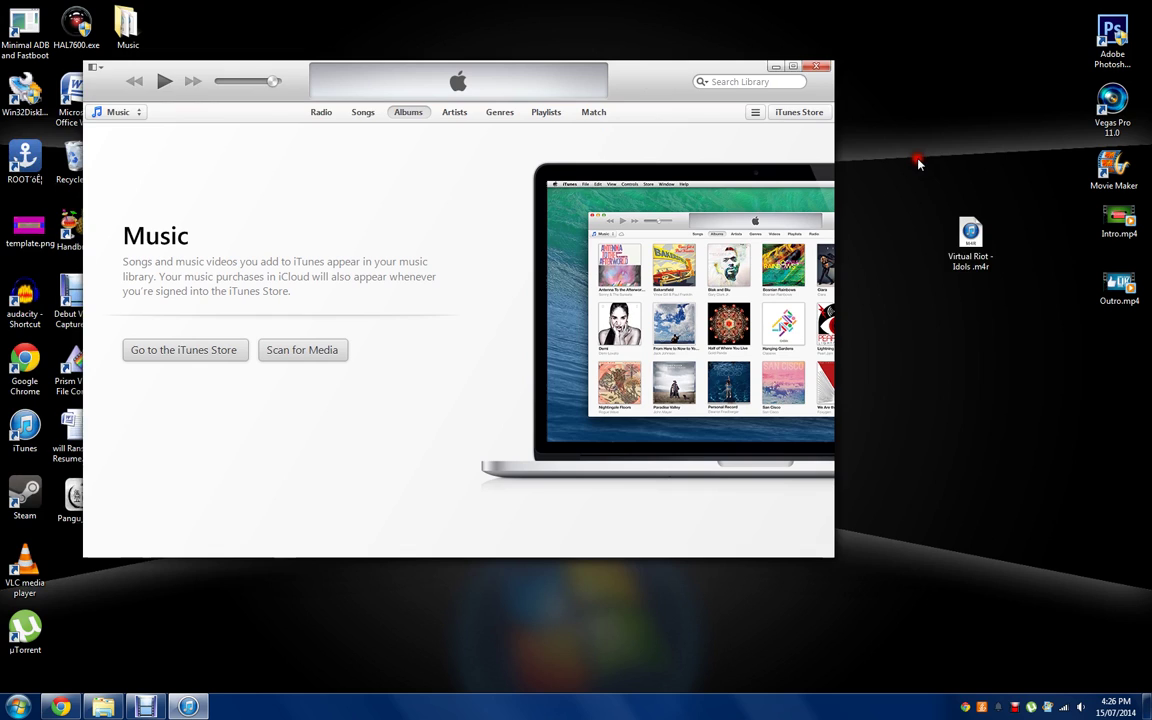
pyautogui.moveTo(968, 238); pyautogui.dragTo(305, 235)
pyautogui.click(115, 110)
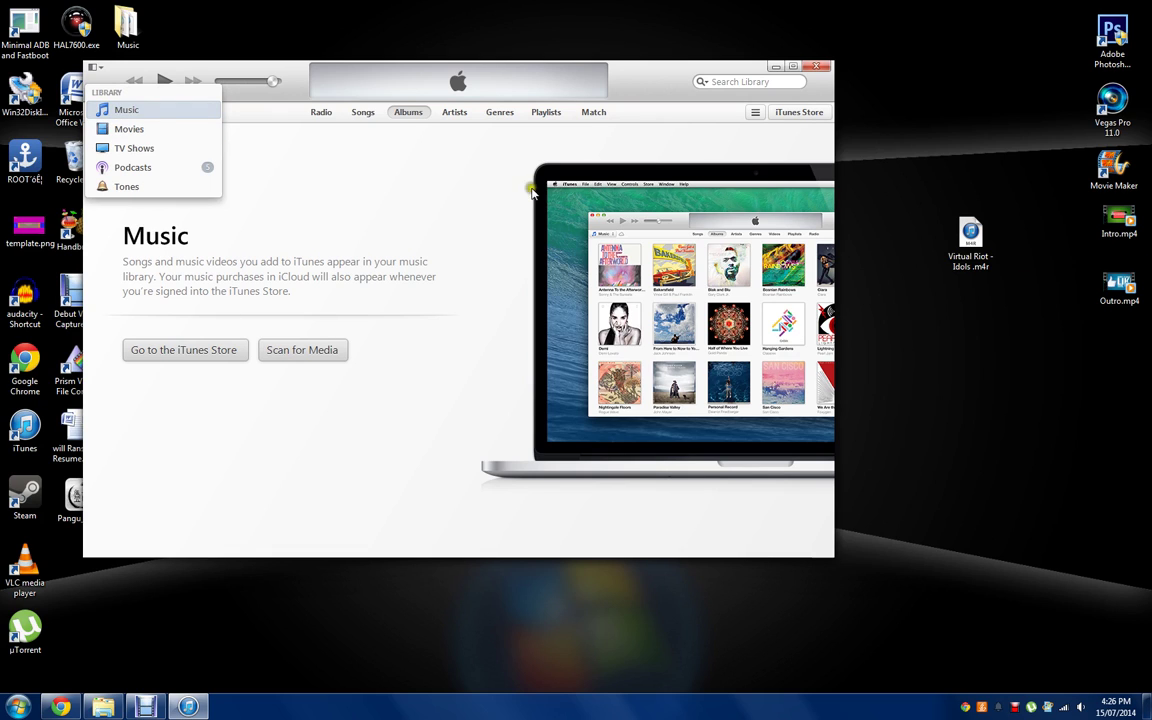
pyautogui.click(182, 186)
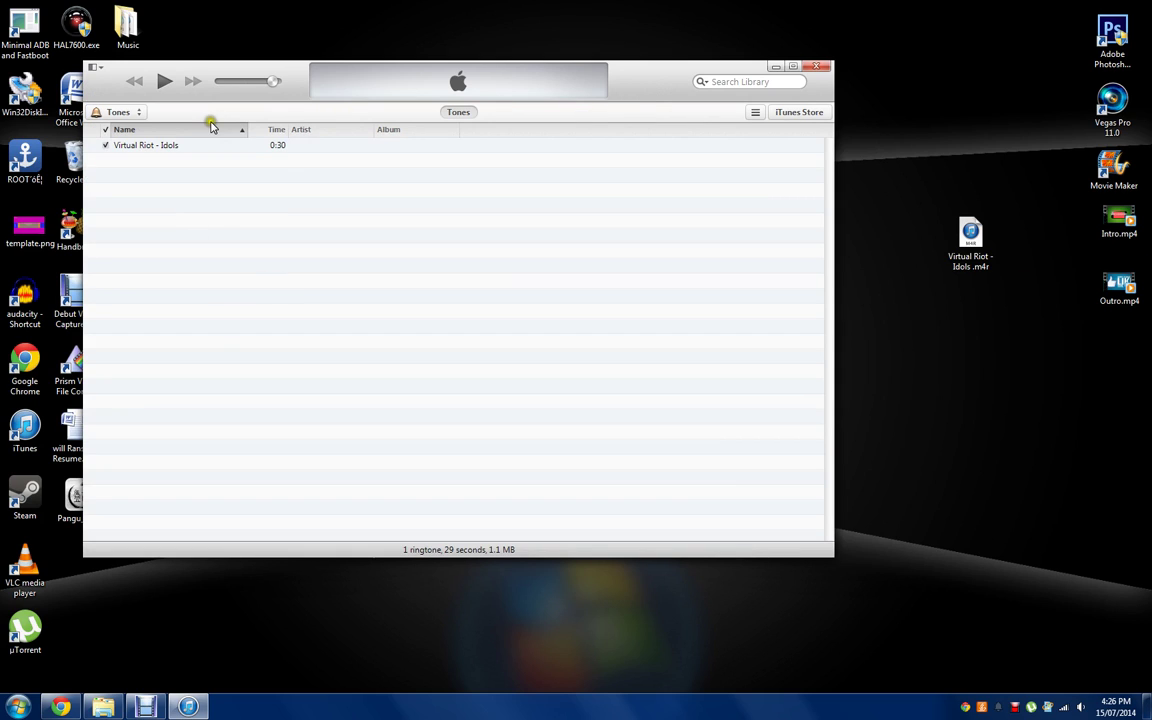
# Step: Rename the tone 'Idols', set artist 'Virtual Riot' and album 'Idols - Virtual Riot'
pyautogui.click(130, 147)
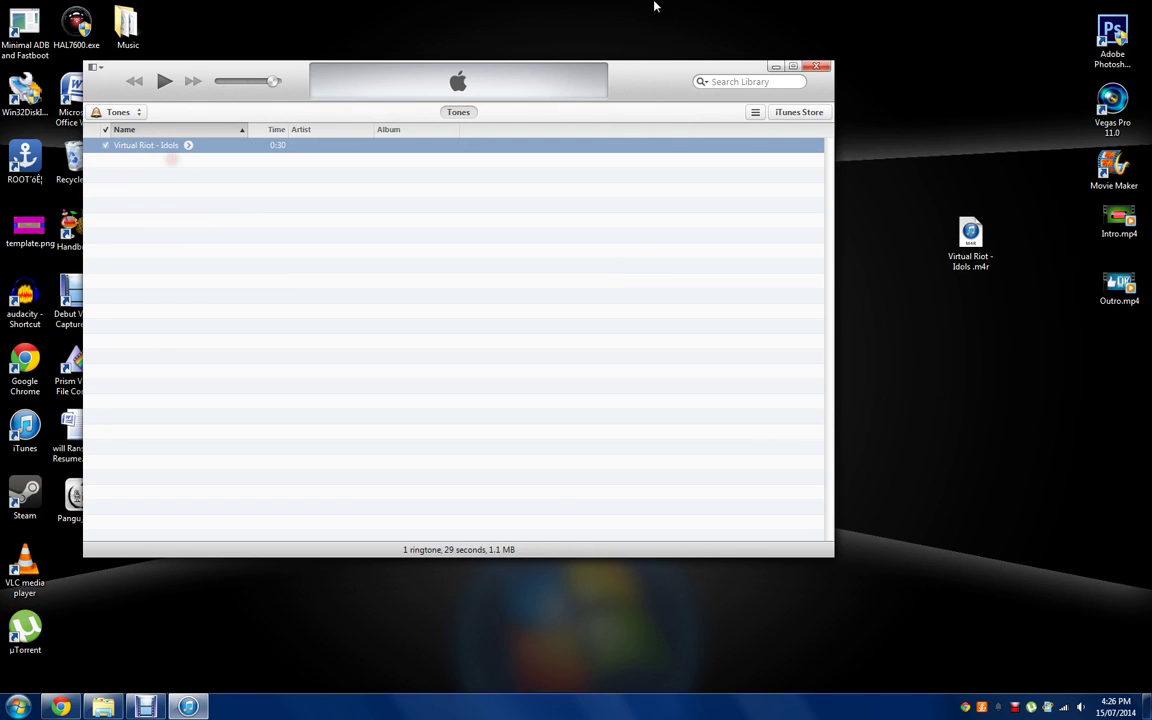
pyautogui.click(145, 146)
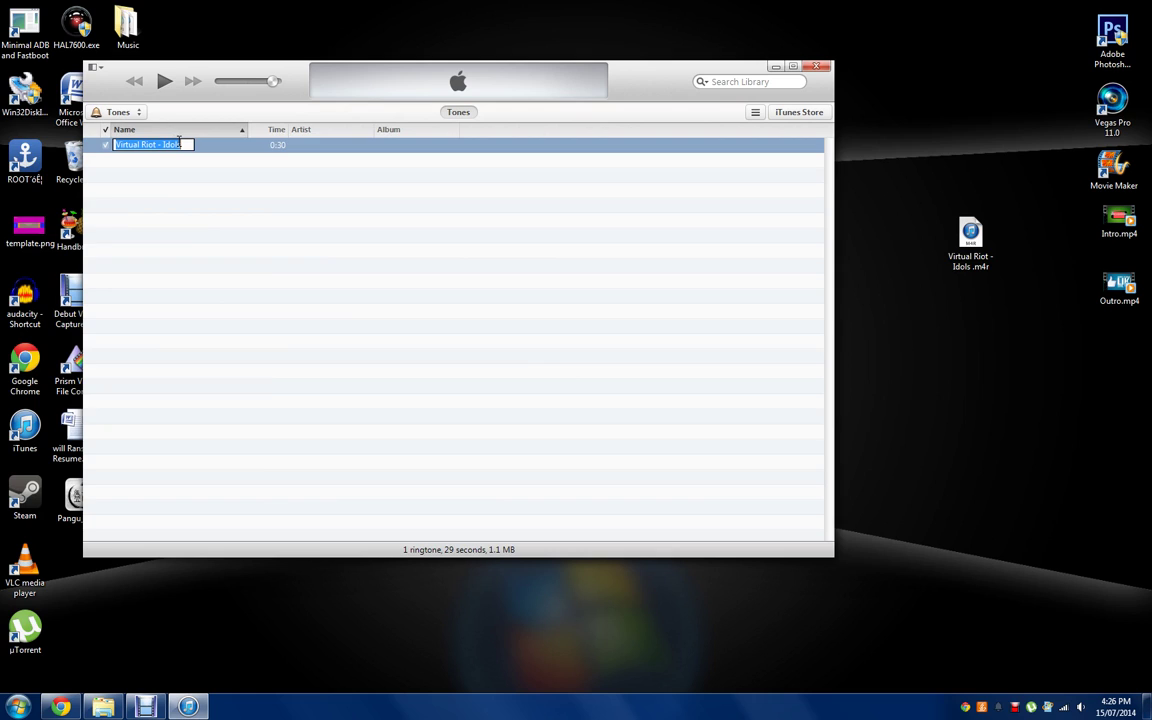
pyautogui.press('BackSpace')
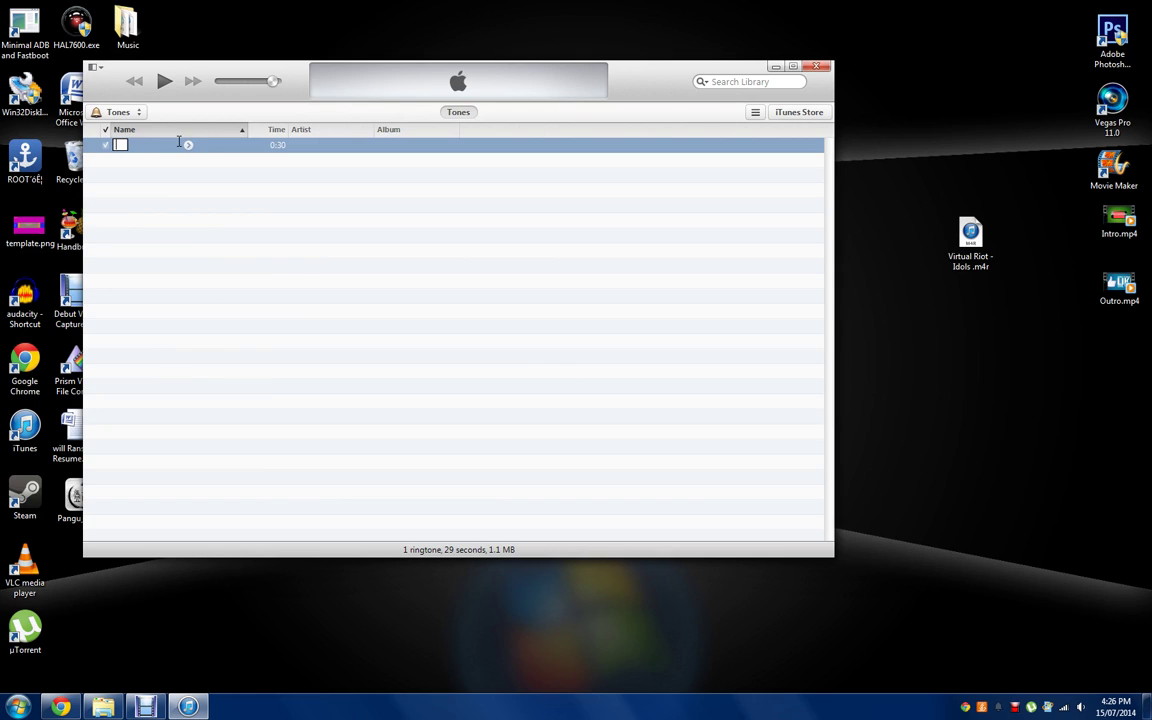
pyautogui.click(303, 175)
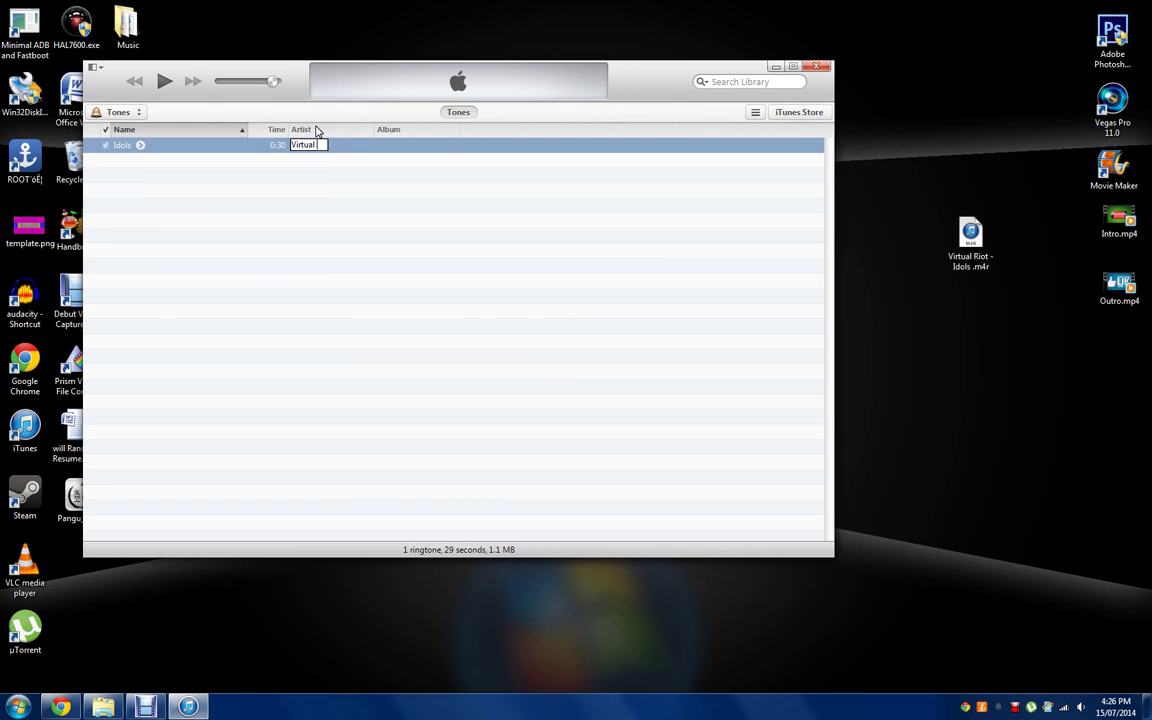
pyautogui.click(360, 265)
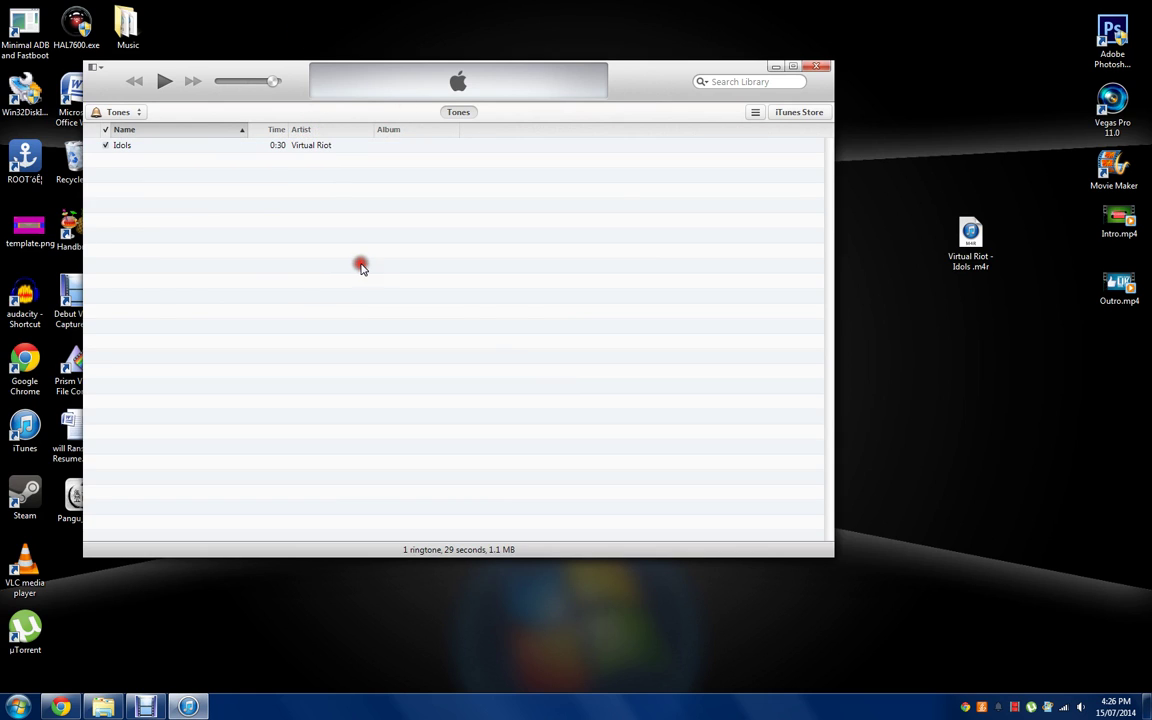
pyautogui.click(381, 148)
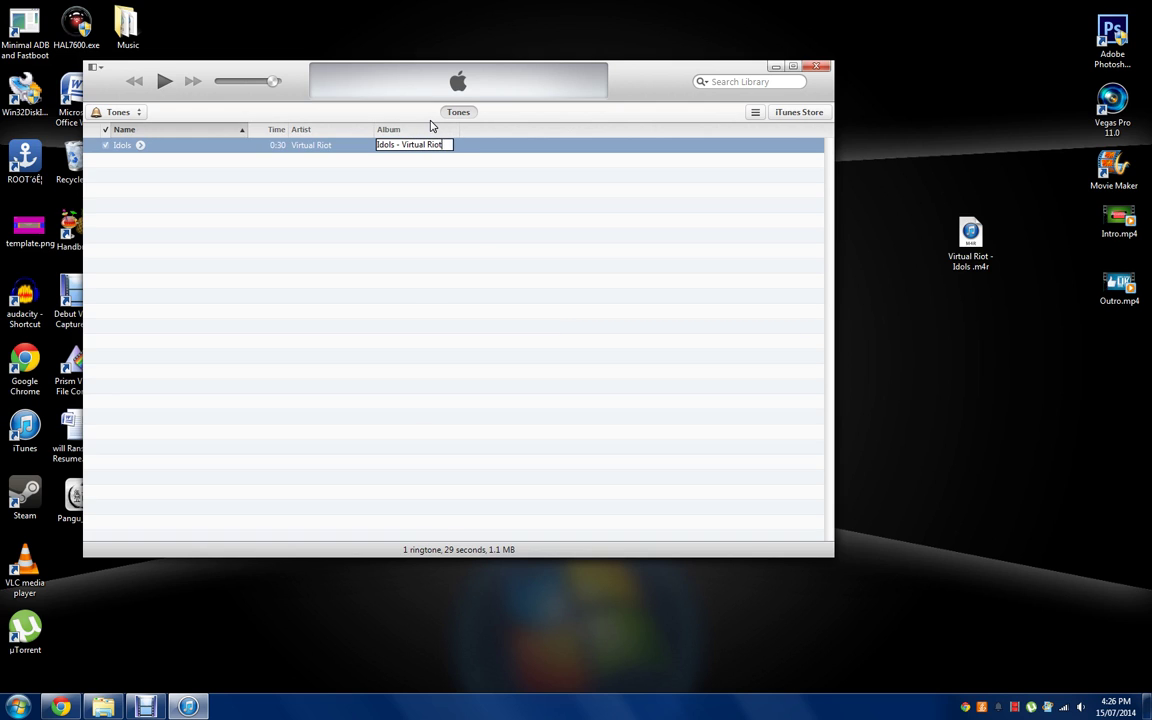
pyautogui.click(455, 245)
pyautogui.click(503, 91)
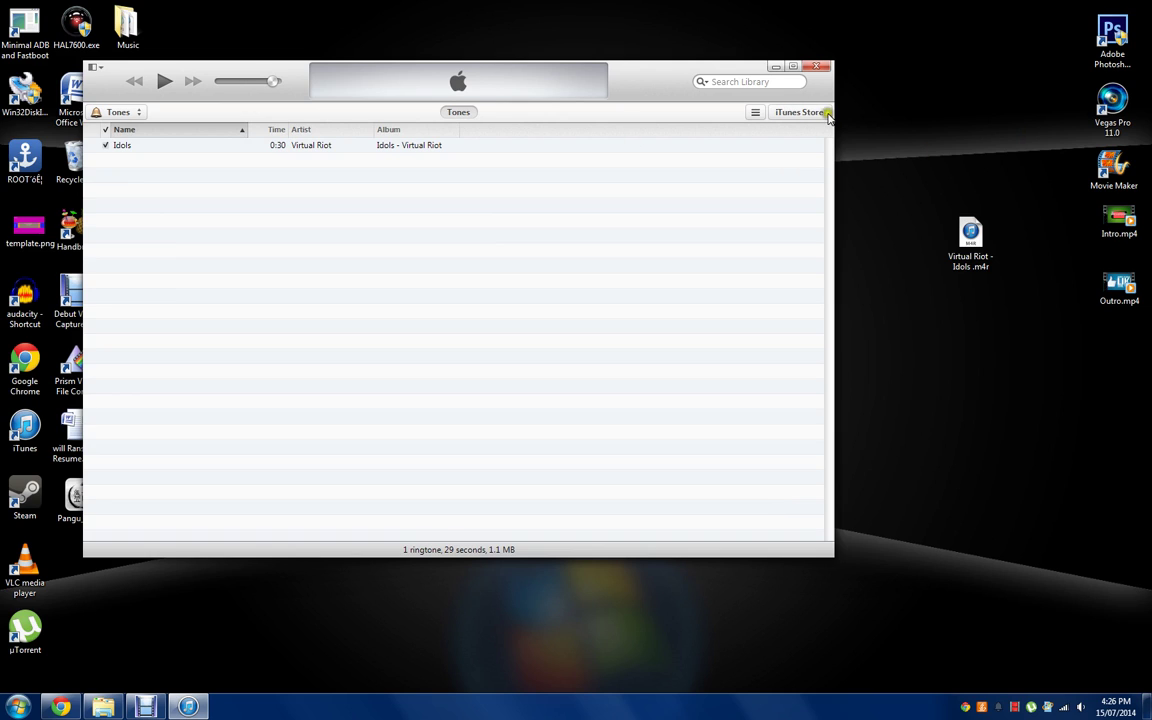
# Step: Minimize iTunes to reveal the Virtual Riot - Idols .m4r file on the desktop
pyautogui.click(368, 60)
pyautogui.click(776, 67)
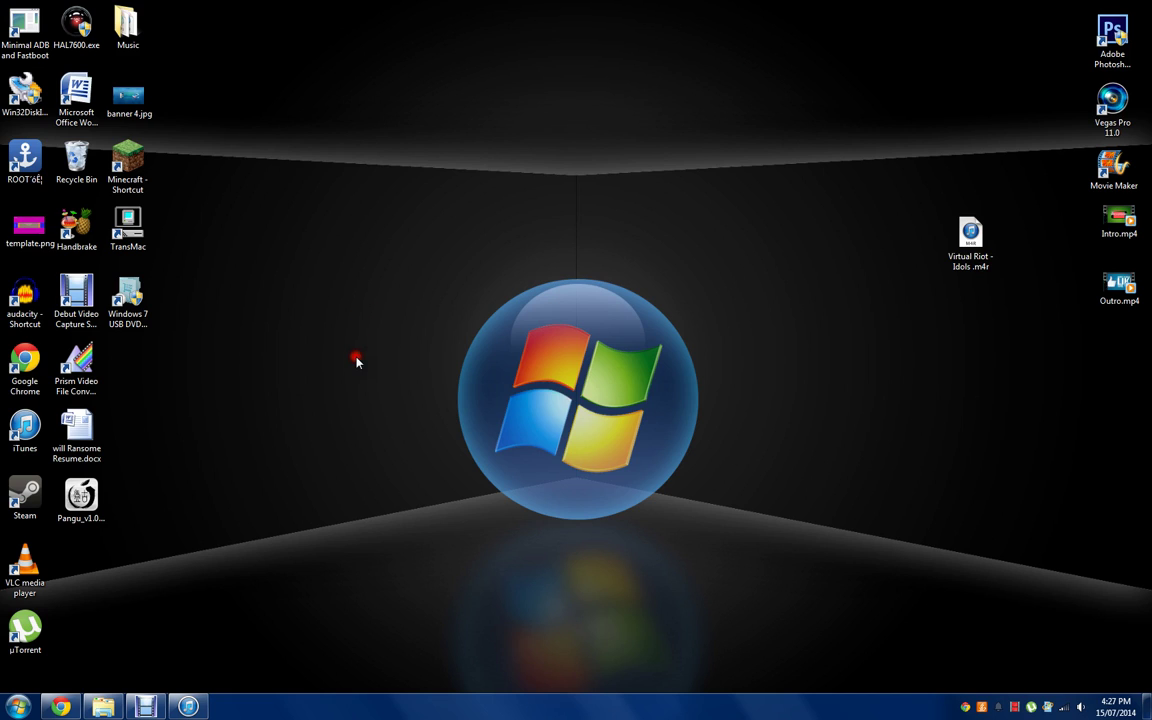
pyautogui.moveTo(822, 85); pyautogui.dragTo(1036, 467)
pyautogui.moveTo(395, 205); pyautogui.dragTo(777, 590)
pyautogui.click(777, 590)
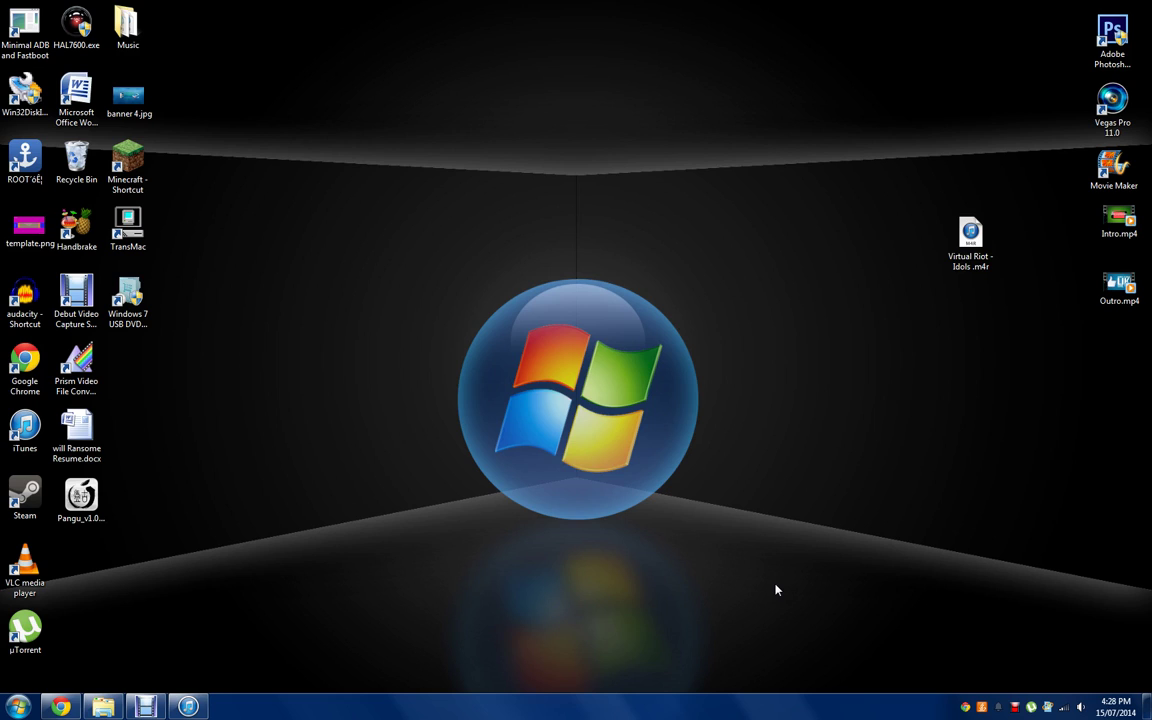